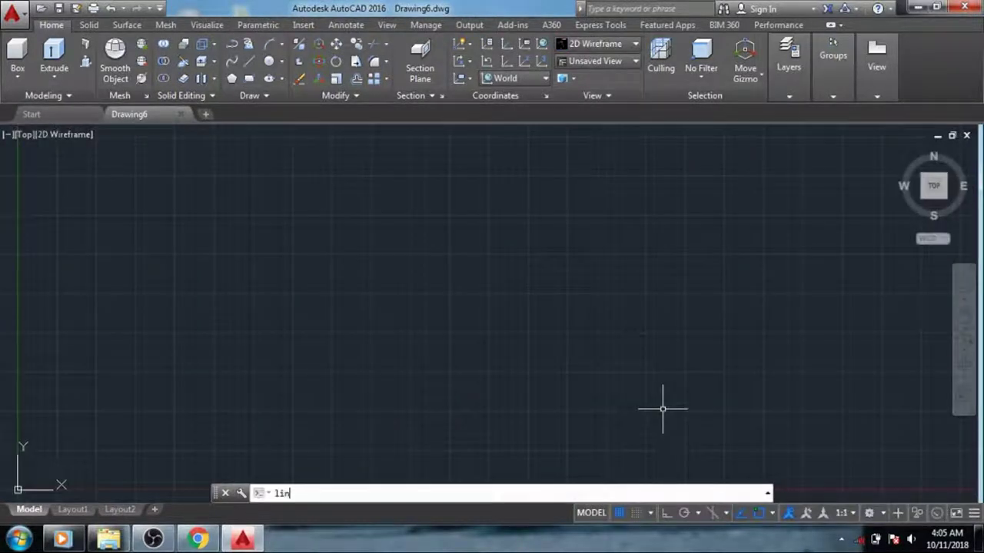
# With Ortho on, draw a 16-unit vertical line
pyautogui.click(451, 379)
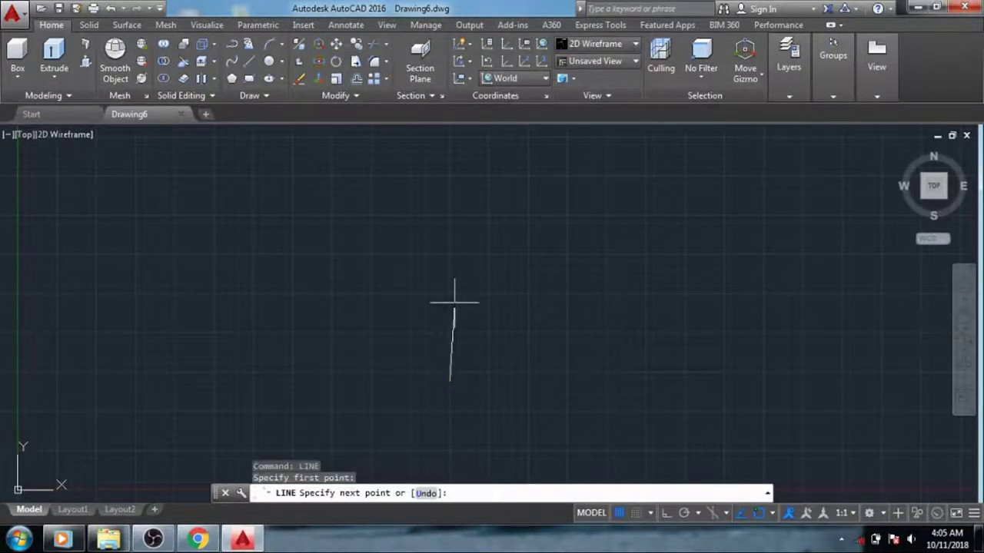
pyautogui.press('F8')
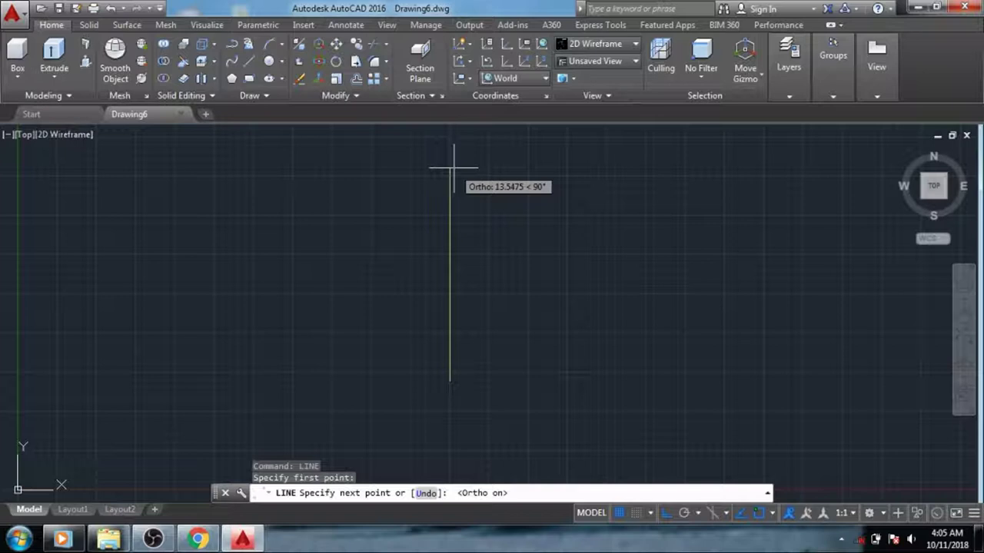
pyautogui.write('16')
pyautogui.press('Return')
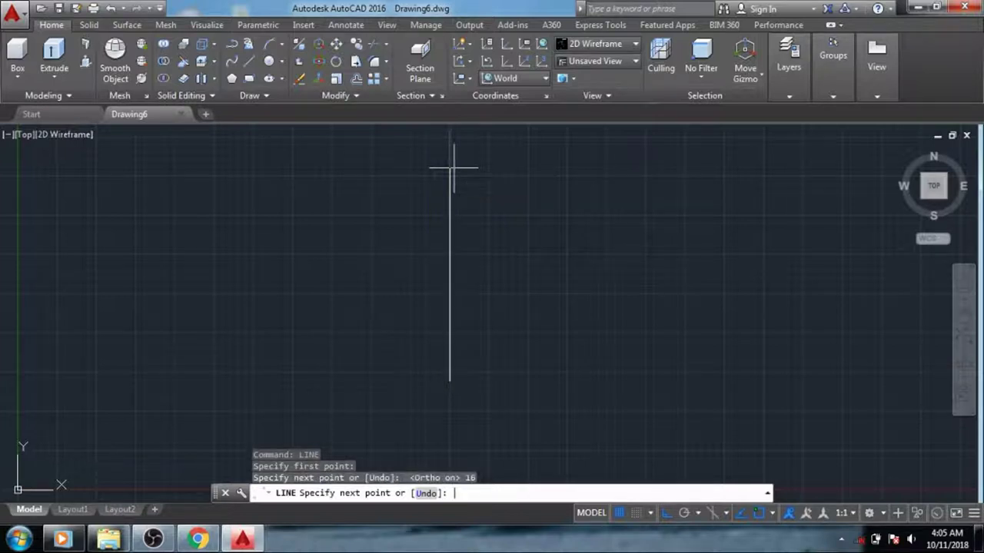
pyautogui.press('Return')
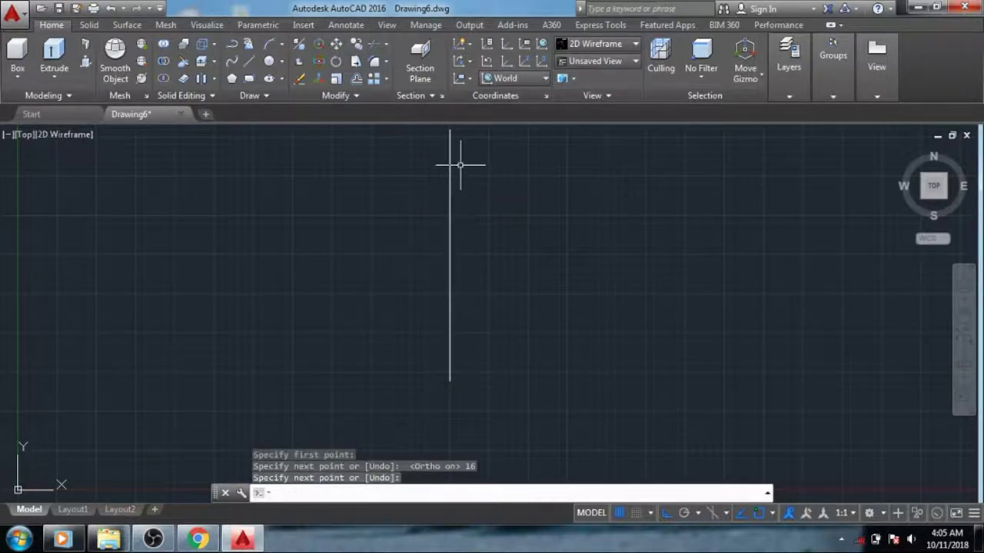
# Draw a 5-unit horizontal line to the right from the vertical line's midpoint
pyautogui.write('1n')
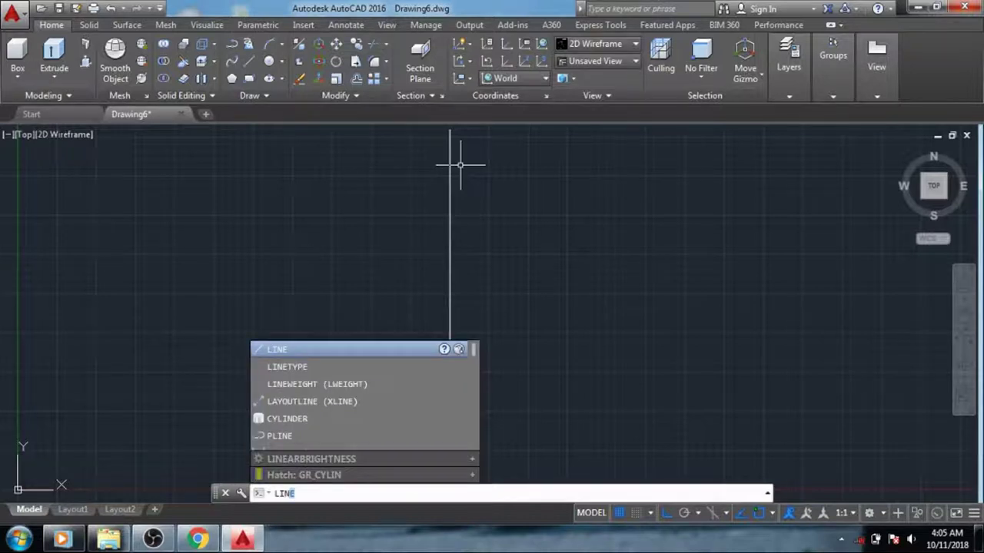
pyautogui.press('Return')
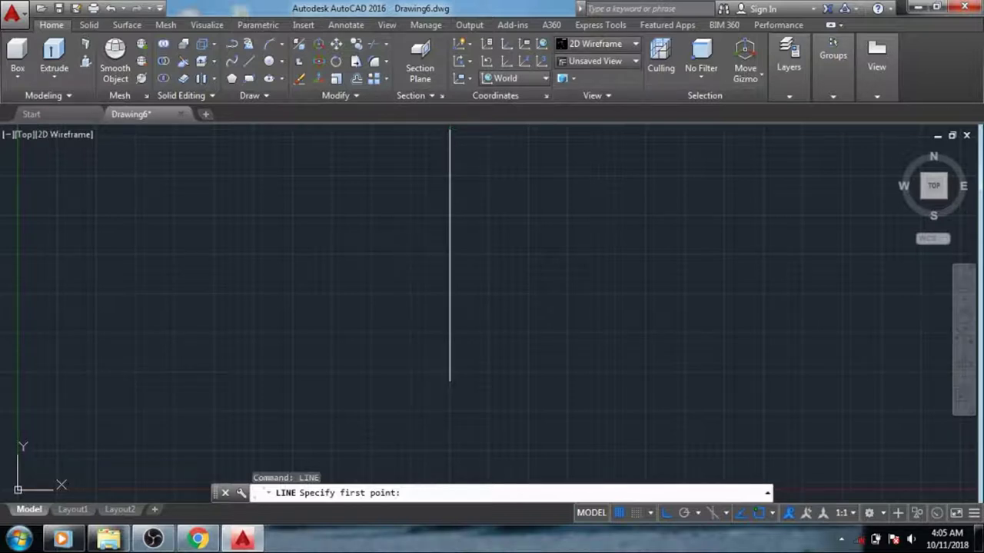
pyautogui.click(450, 255)
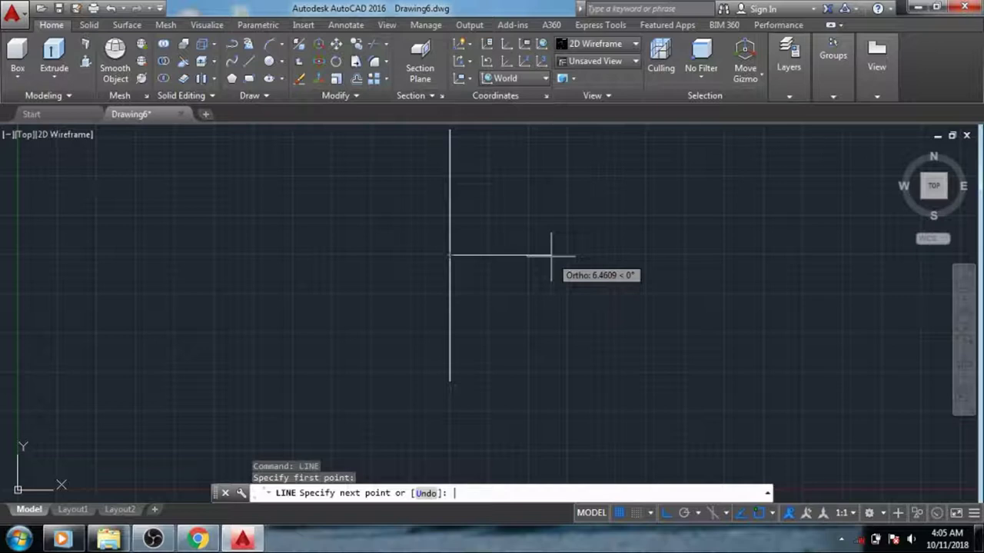
pyautogui.write('5')
pyautogui.press('Return')
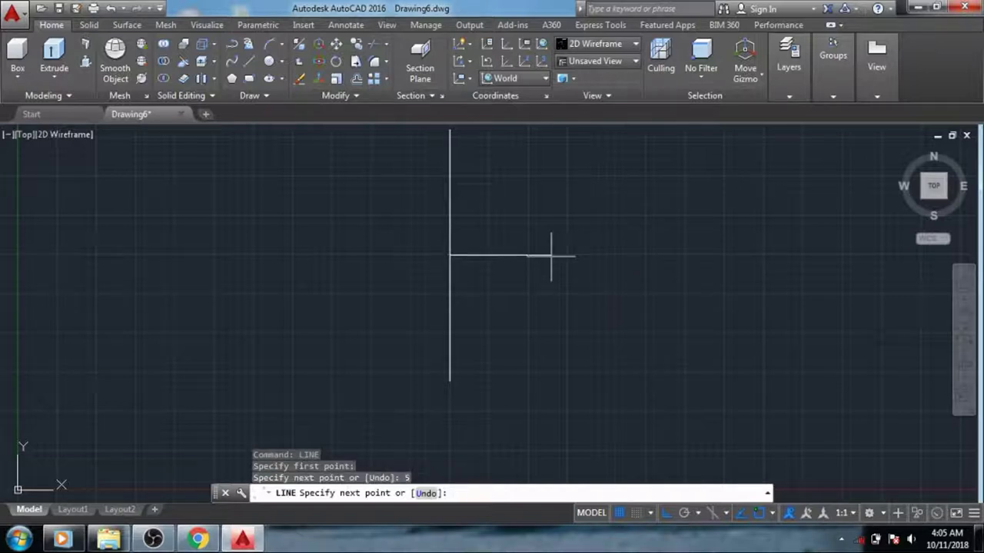
pyautogui.press('Return')
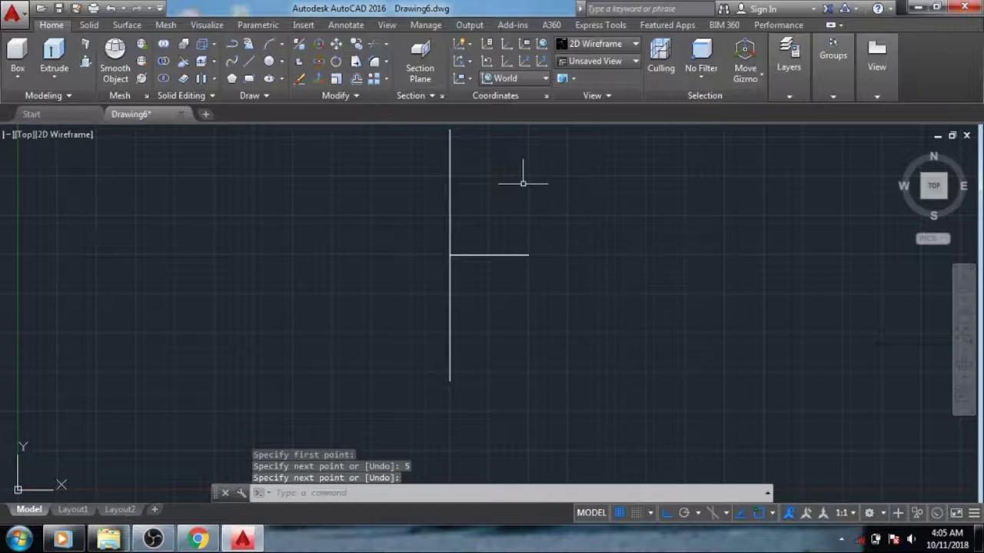
pyautogui.moveTo(941, 197)
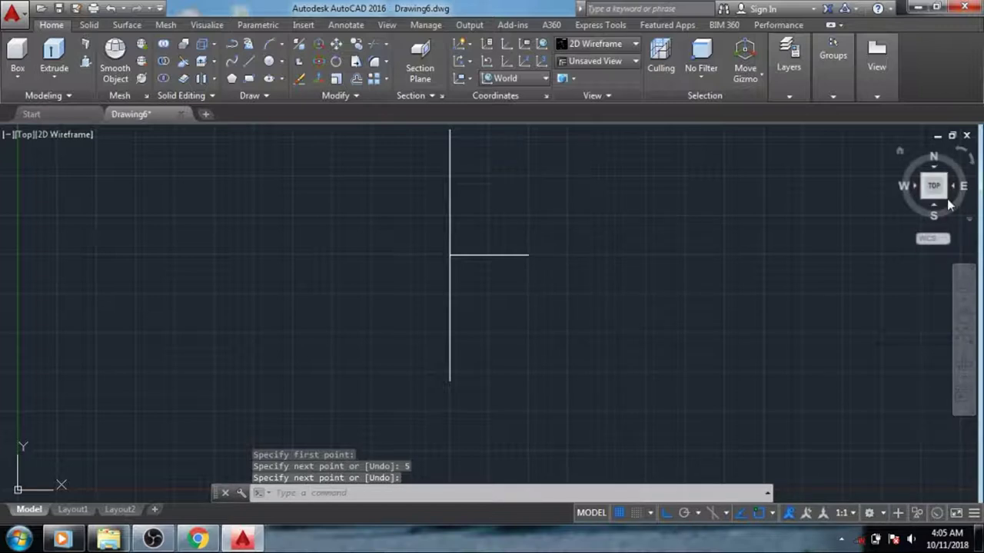
# Switch to the SE isometric view and draw a radius-2 circle at the long line's lower end
pyautogui.click(947, 202)
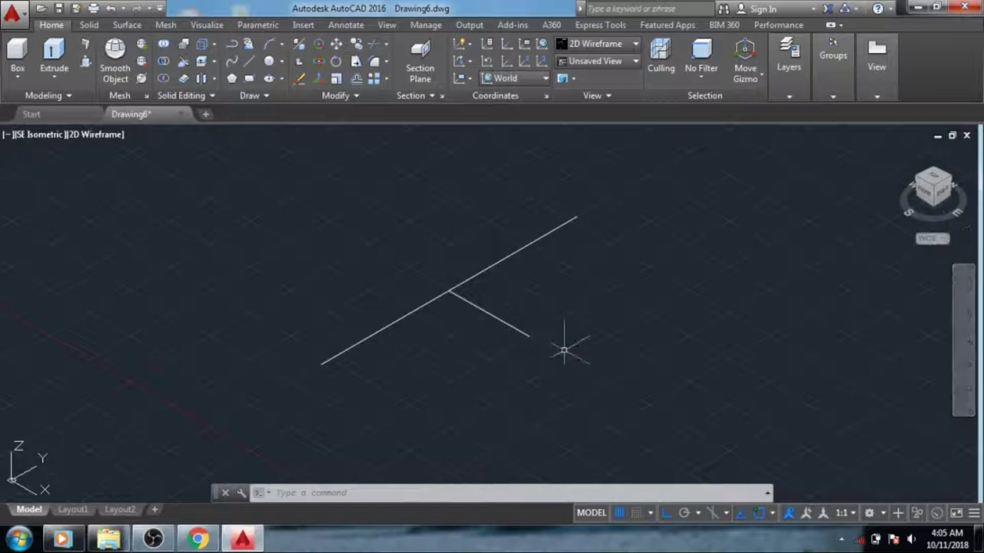
pyautogui.write('cir')
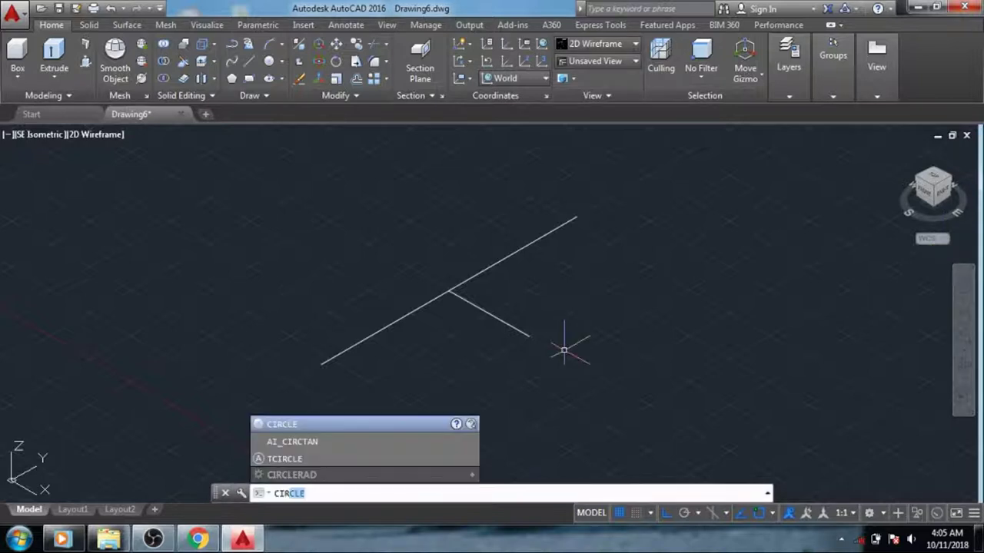
pyautogui.press('Return')
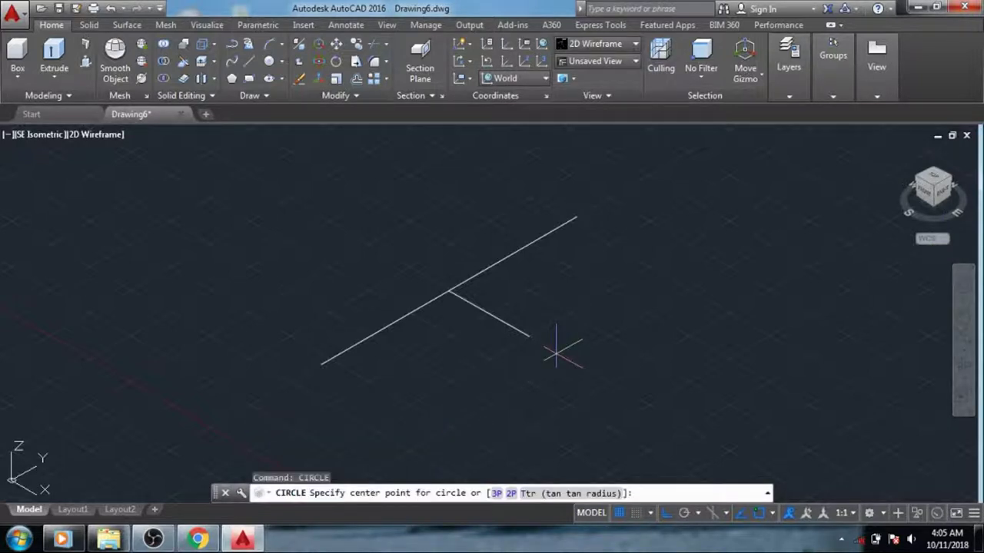
pyautogui.click(321, 364)
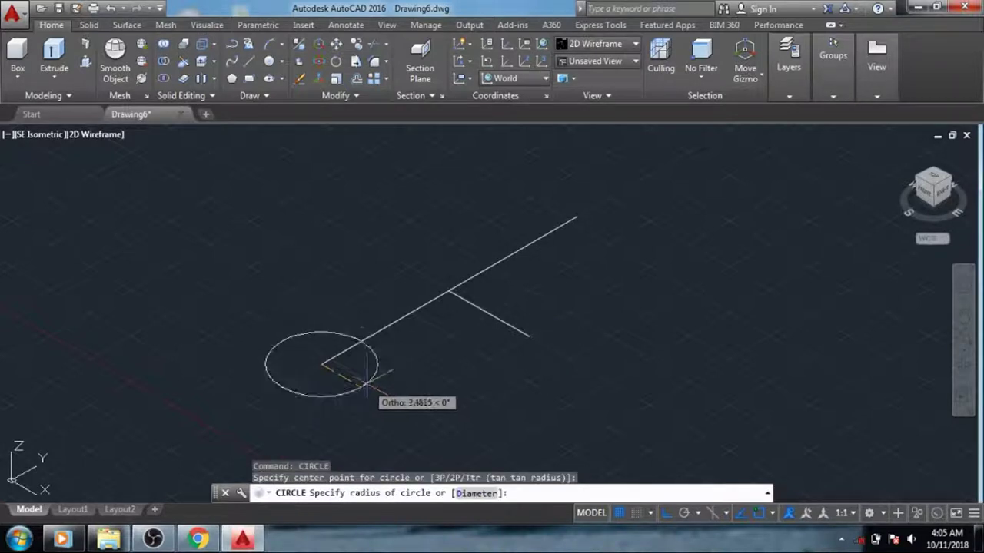
pyautogui.write('2')
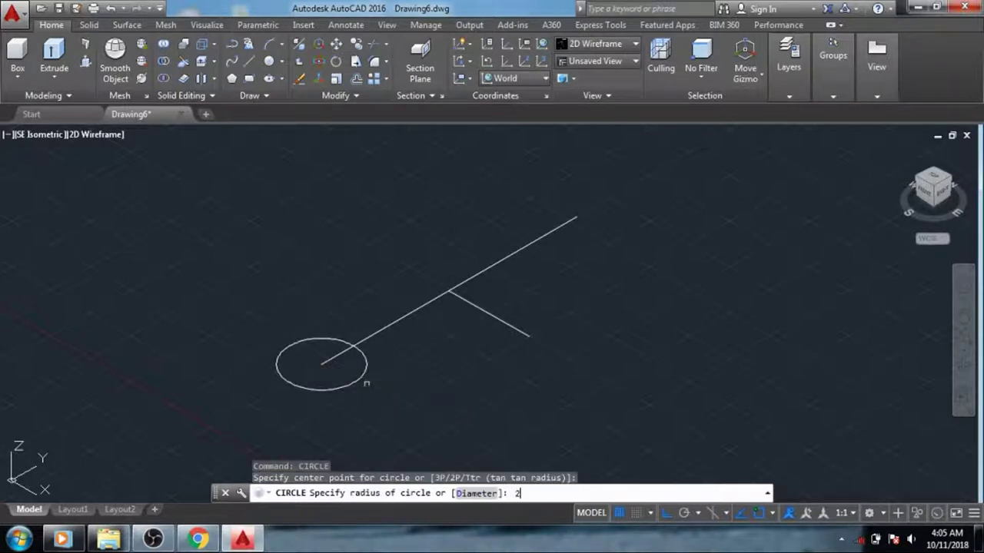
pyautogui.press('Return')
# Add a concentric radius-1.5 circle at the same lower end
pyautogui.rightClick(378, 246)
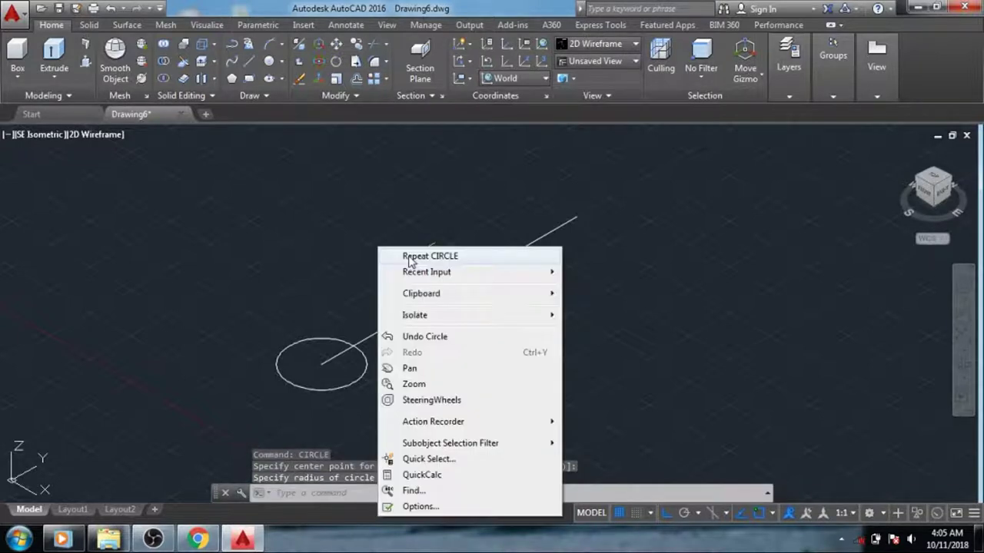
pyautogui.click(408, 258)
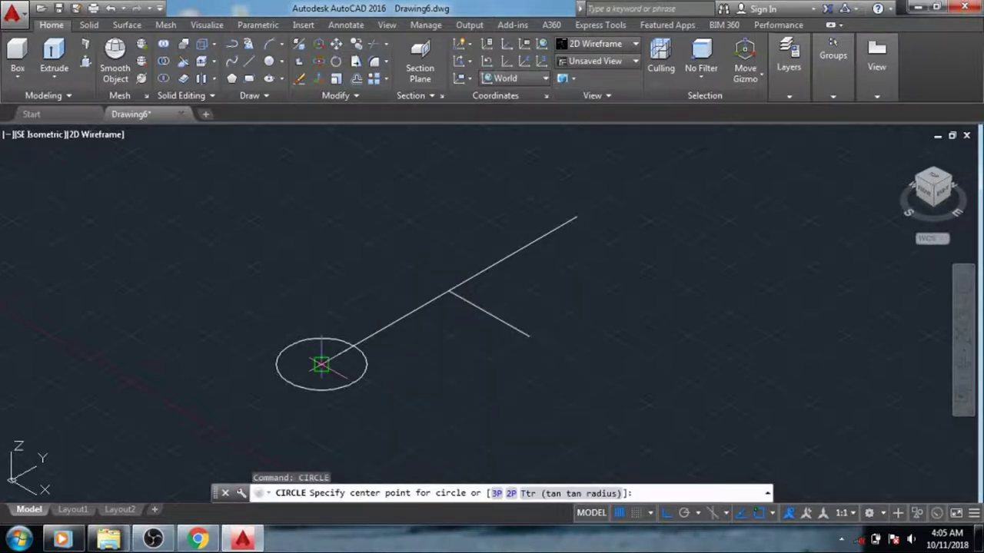
pyautogui.click(322, 365)
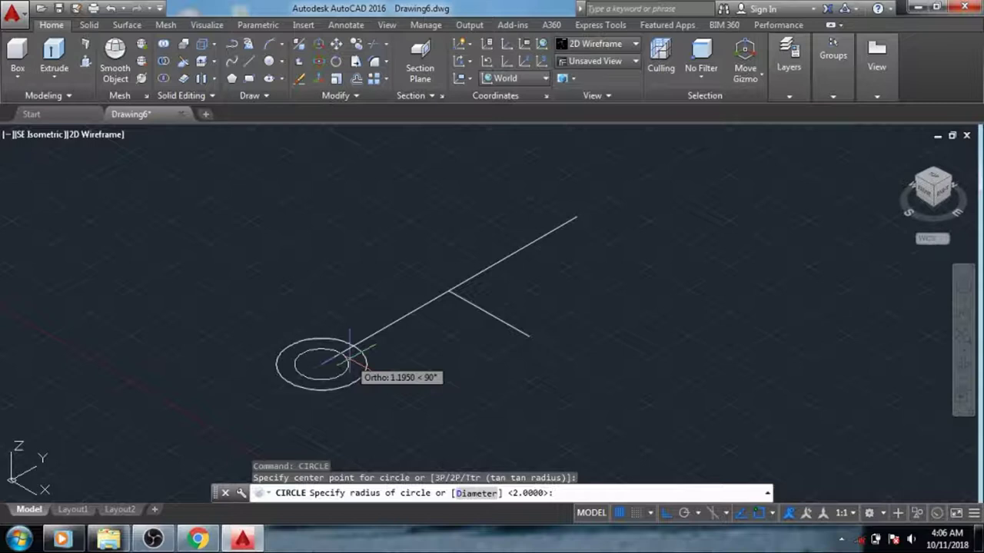
pyautogui.write('1.5')
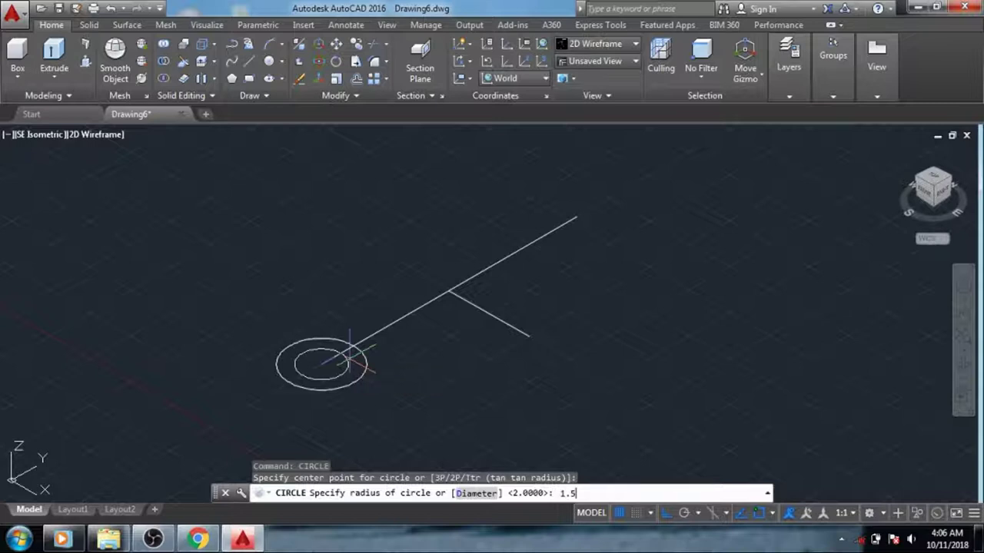
pyautogui.press('Return')
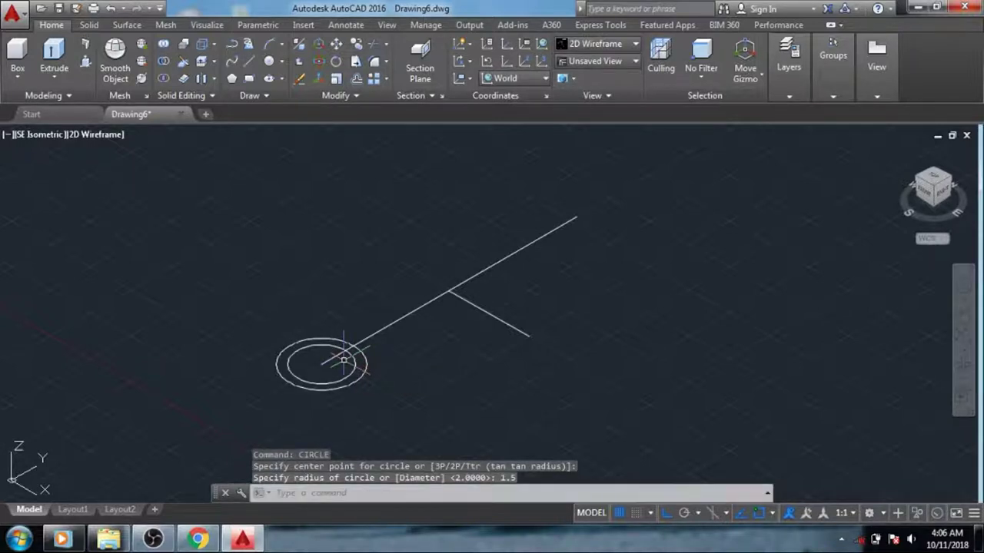
pyautogui.rightClick(409, 248)
# Draw concentric circles of radius 1.5 and 2 at the branch line's end
pyautogui.click(458, 256)
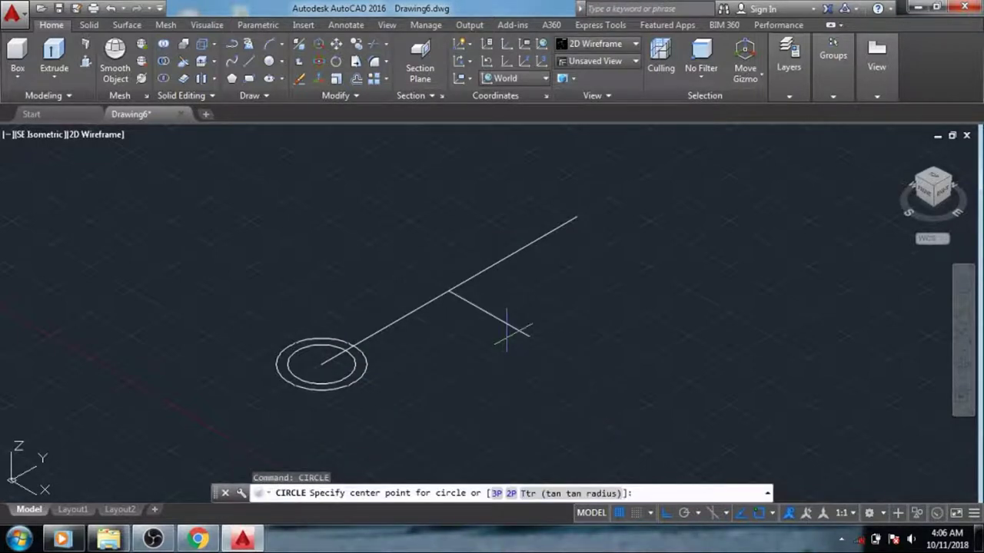
pyautogui.click(529, 337)
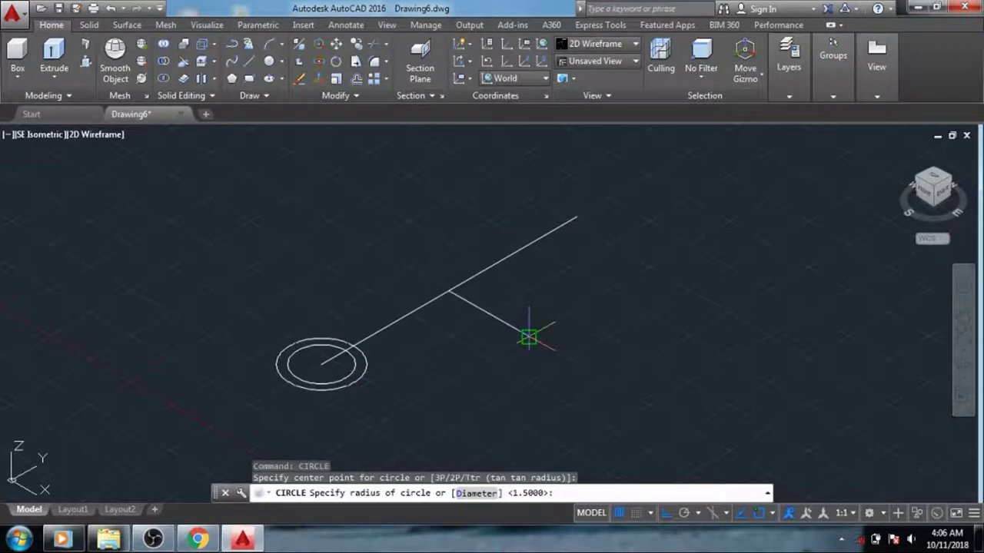
pyautogui.write('1.')
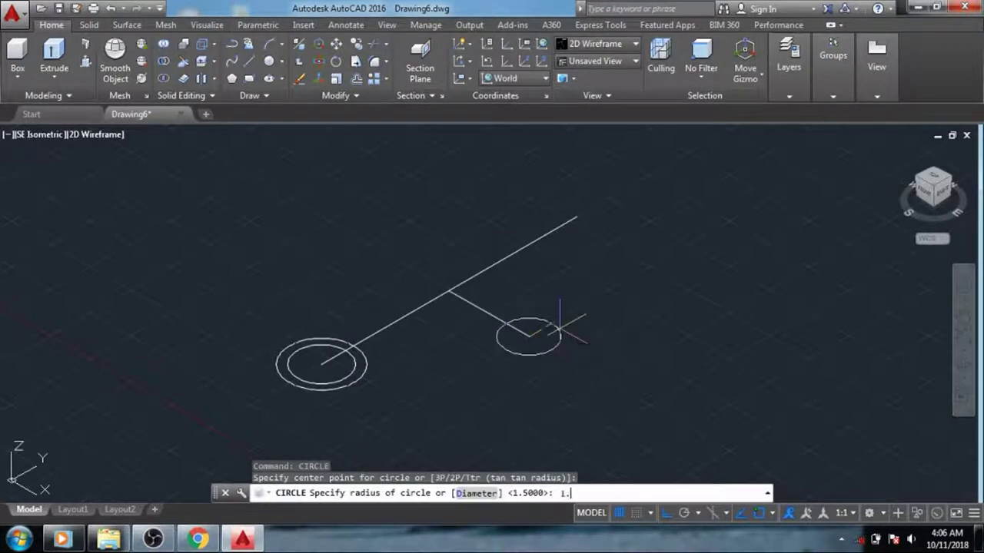
pyautogui.write('5')
pyautogui.press('Return')
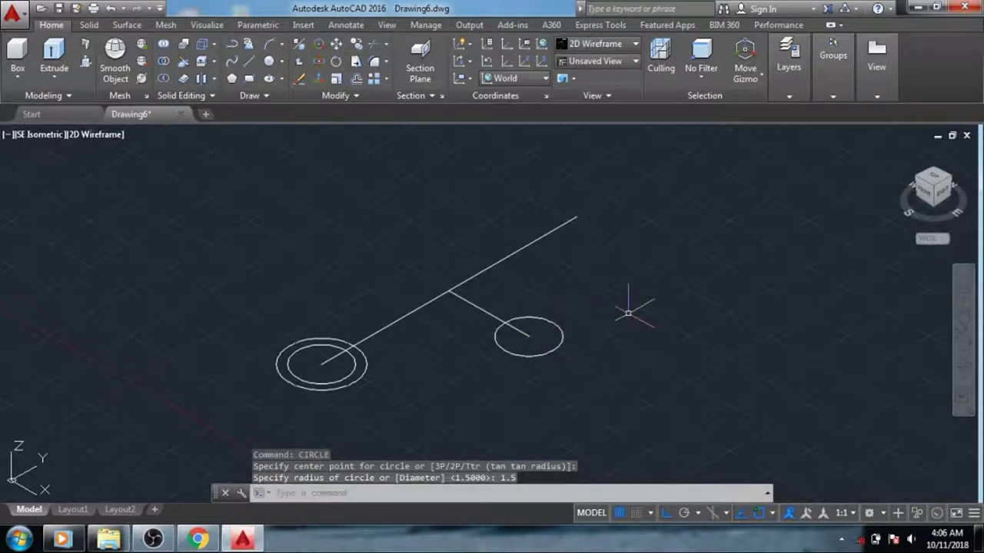
pyautogui.rightClick(644, 298)
pyautogui.click(696, 37)
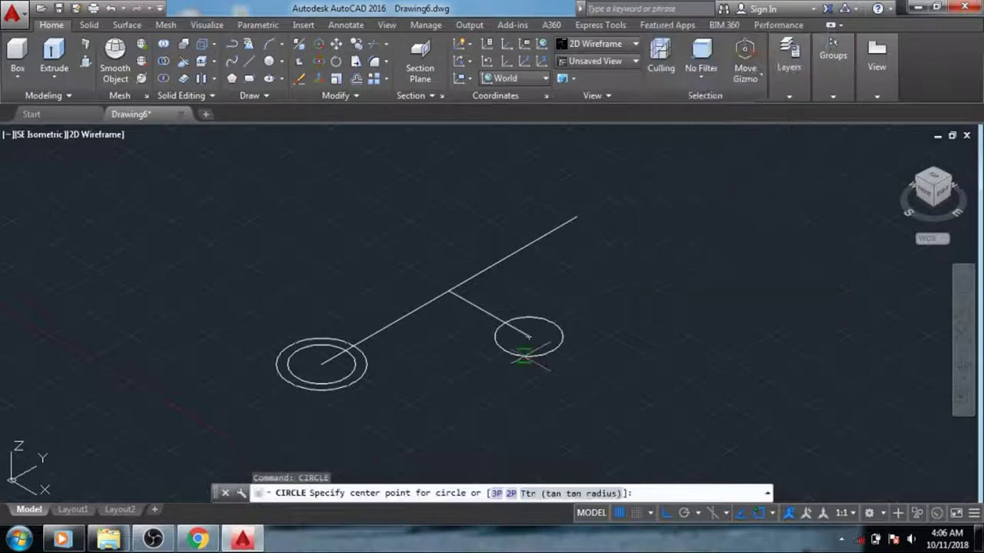
pyautogui.click(523, 355)
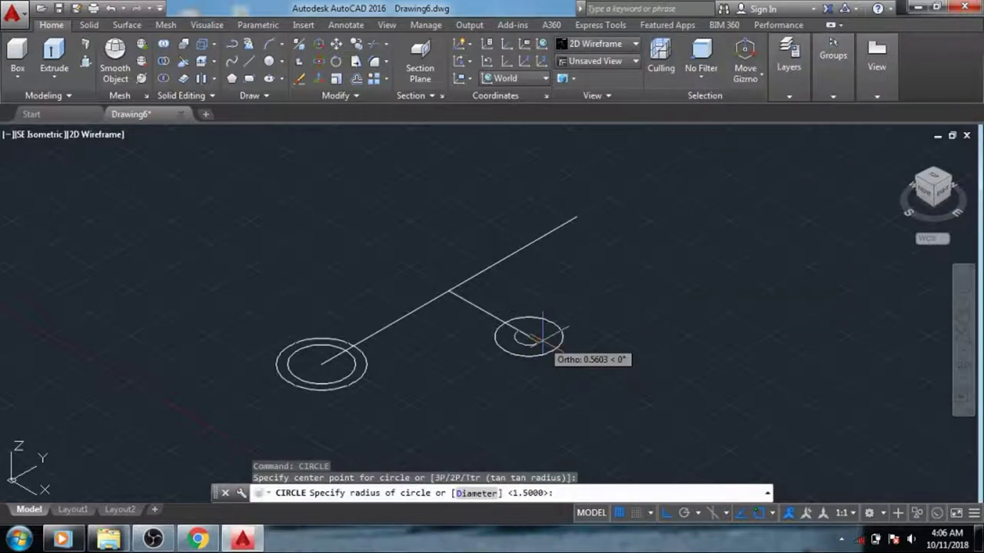
pyautogui.write('2')
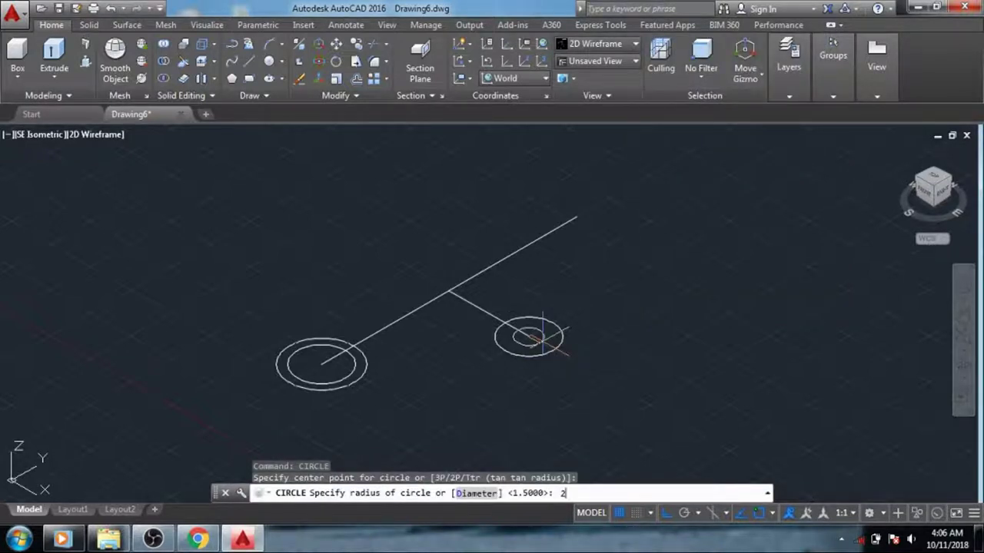
pyautogui.press('Return')
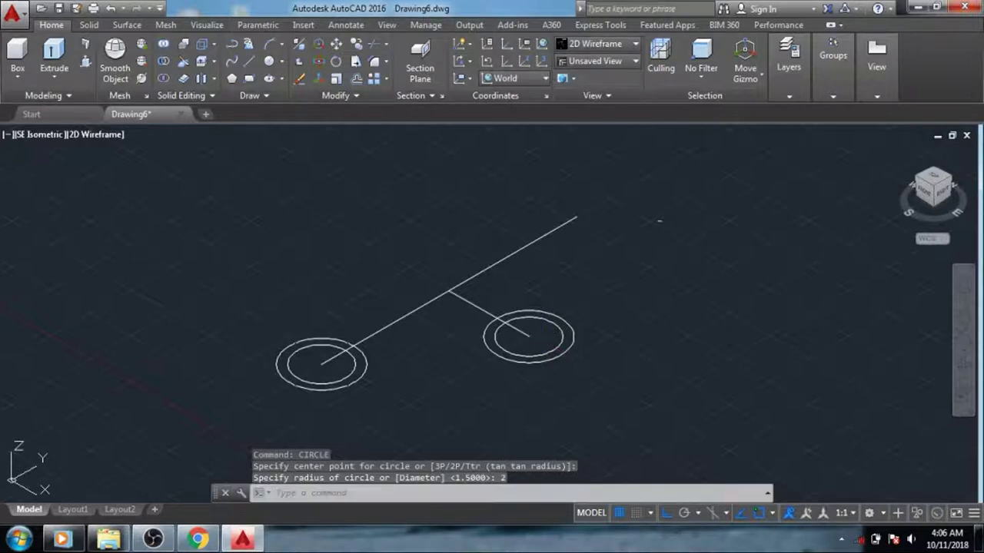
# Draw concentric circles of radius 2 and 1.5 at the long line's upper end
pyautogui.rightClick(658, 221)
pyautogui.click(701, 229)
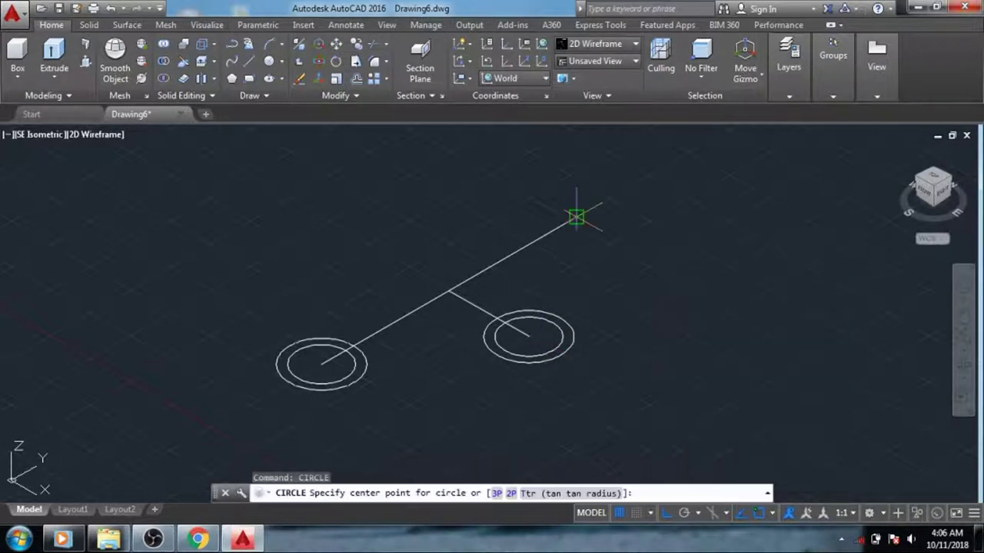
pyautogui.click(576, 217)
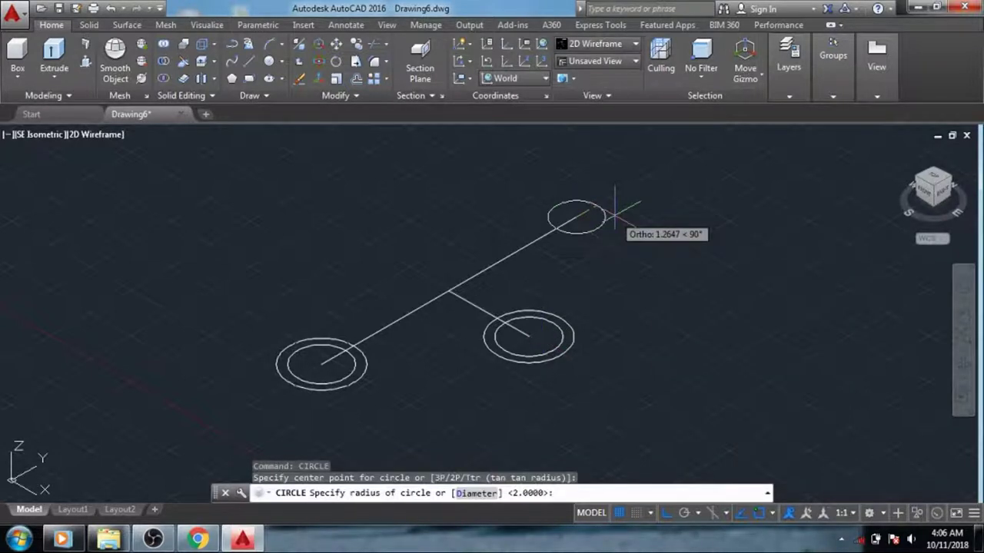
pyautogui.write('2')
pyautogui.press('Return')
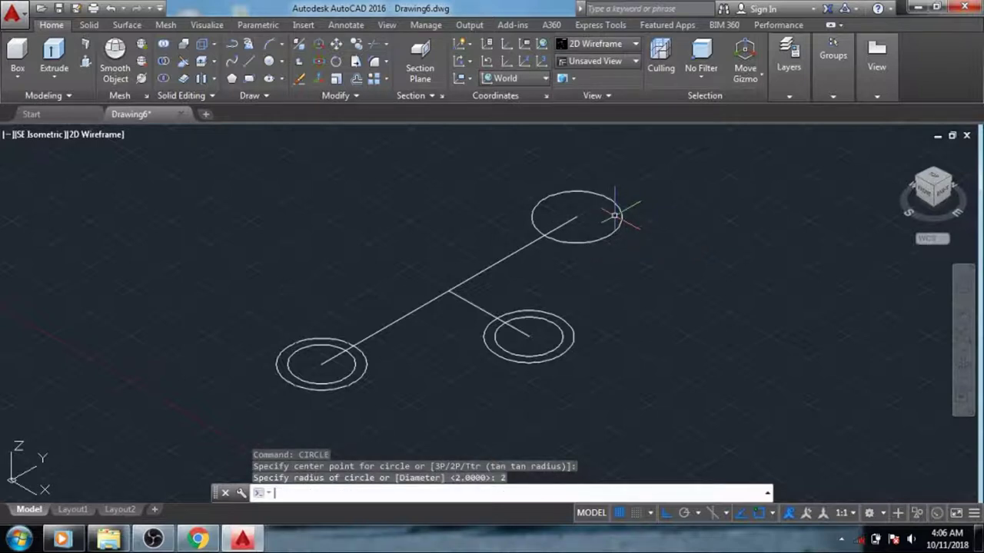
pyautogui.rightClick(716, 231)
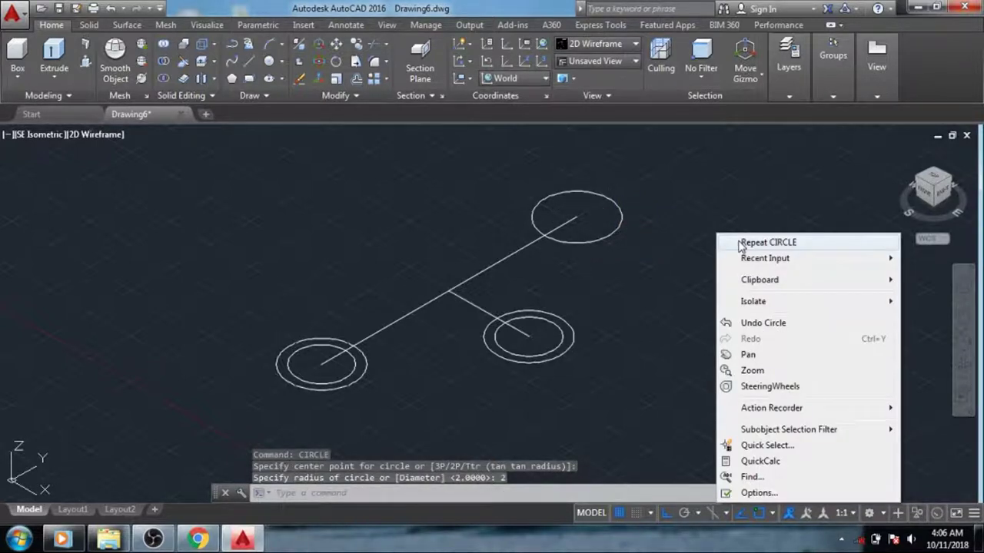
pyautogui.click(740, 243)
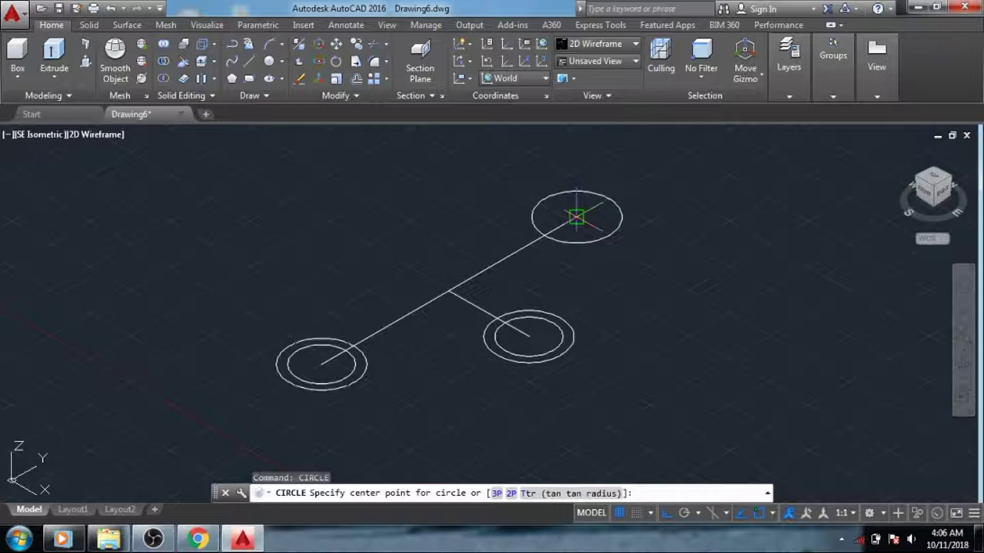
pyautogui.click(576, 218)
pyautogui.write('1.5')
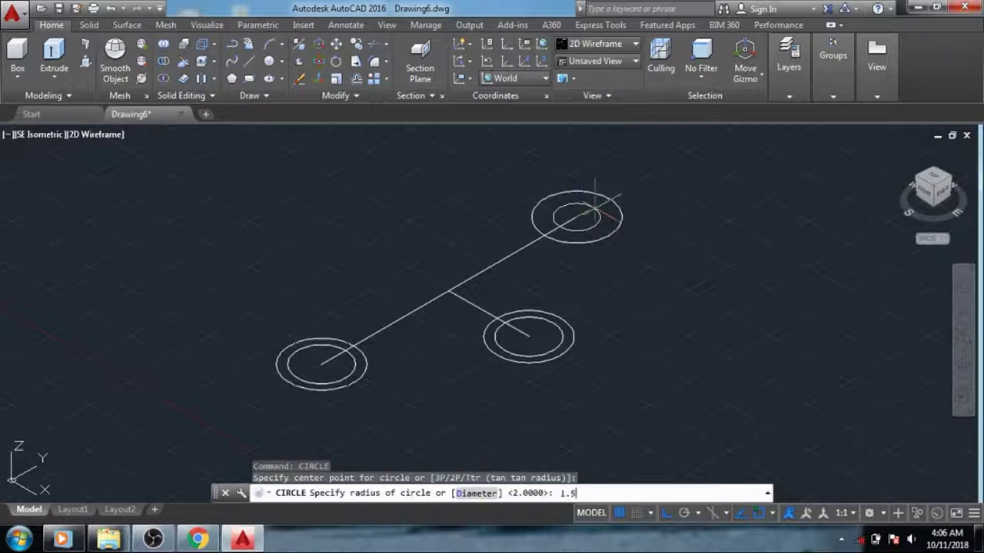
pyautogui.press('Return')
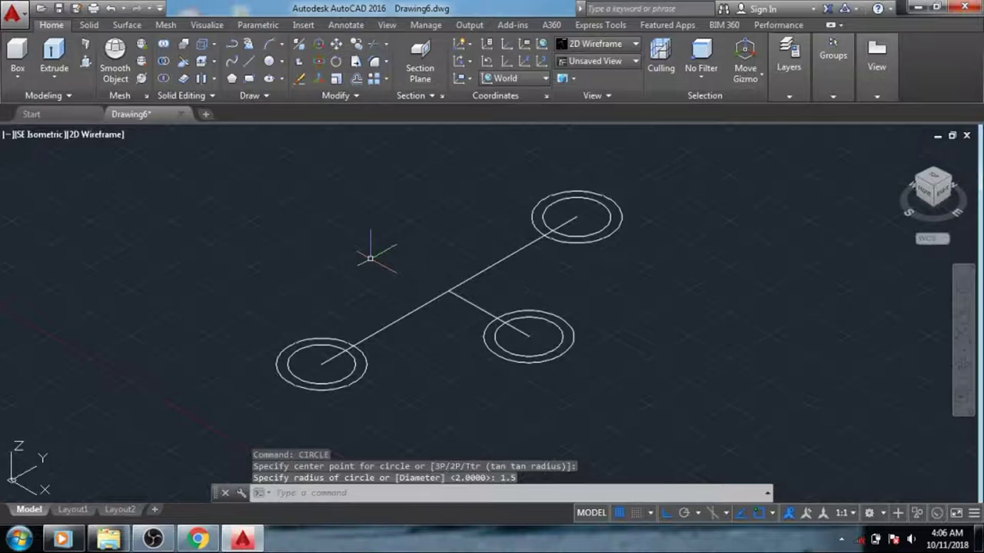
pyautogui.write('3d')
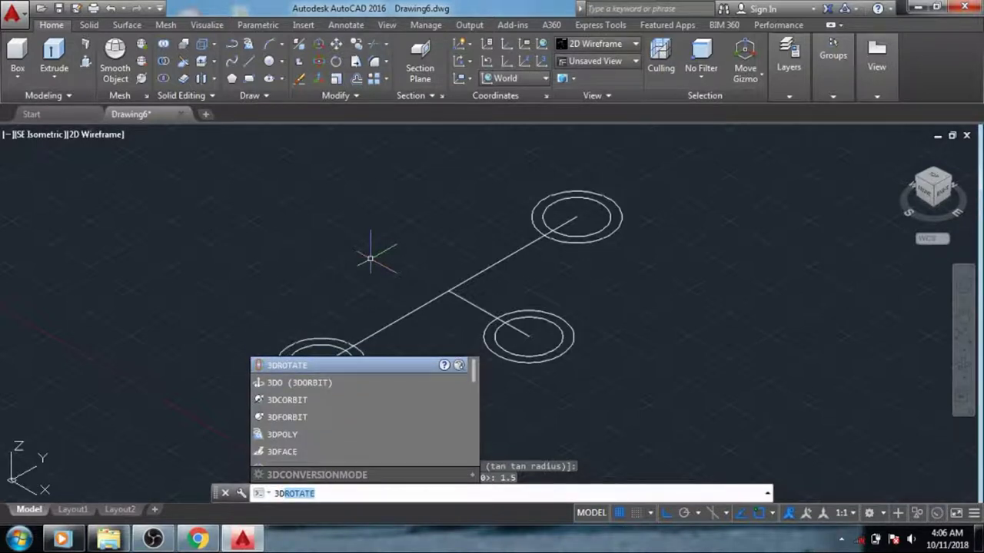
# Use 3DROTATE to stand the outer and inner circles at the lower end upright
pyautogui.press('Return')
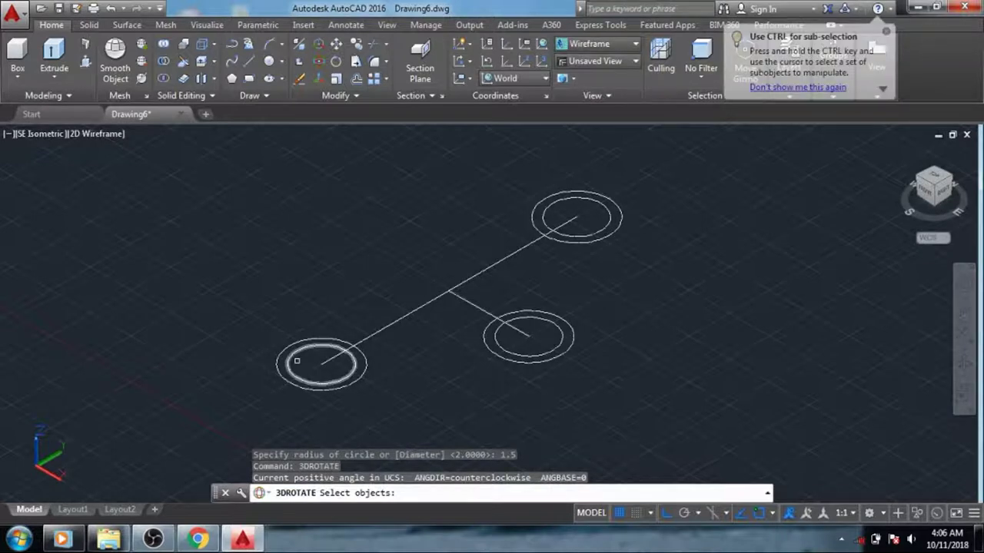
pyautogui.click(331, 340)
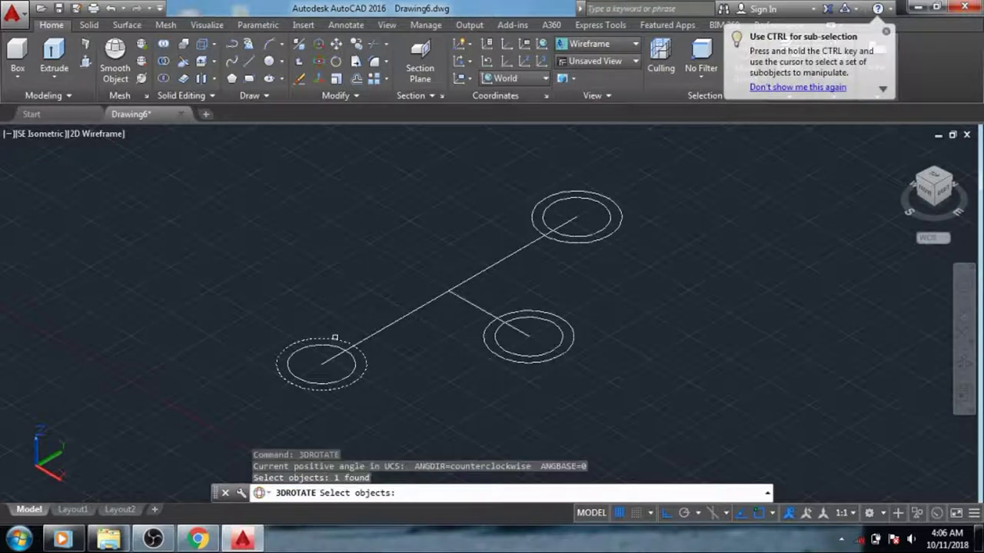
pyautogui.press('Return')
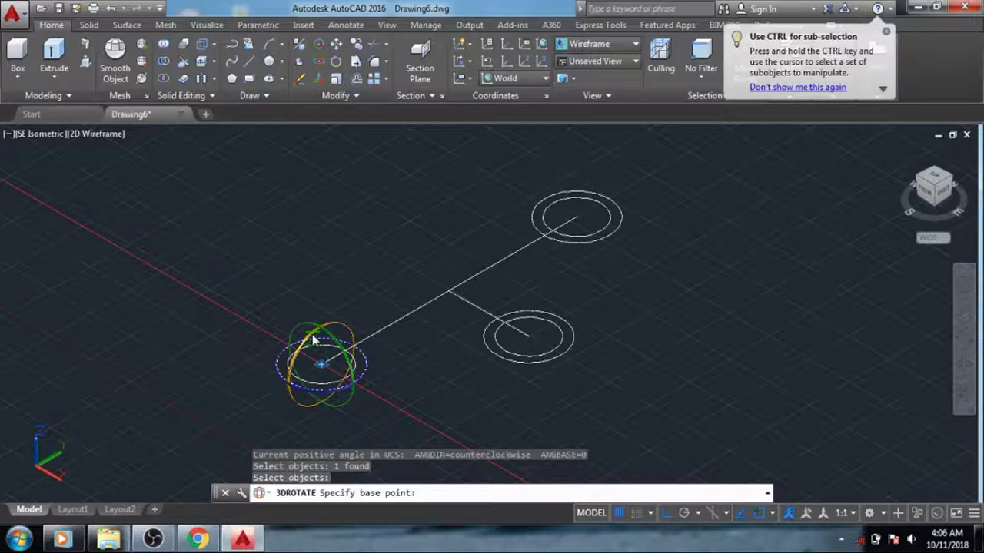
pyautogui.scroll(3, 314, 340)
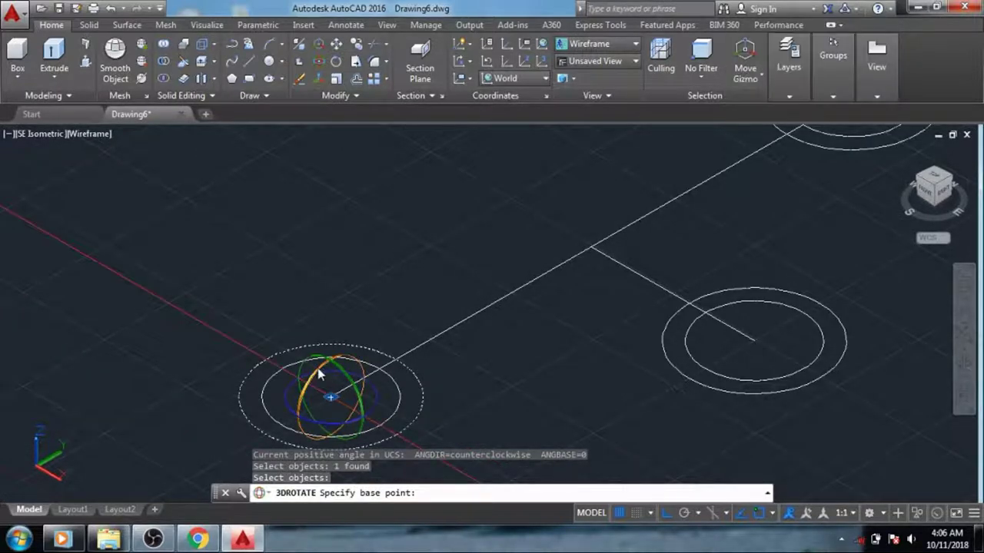
pyautogui.moveTo(320, 374); pyautogui.dragTo(317, 368)
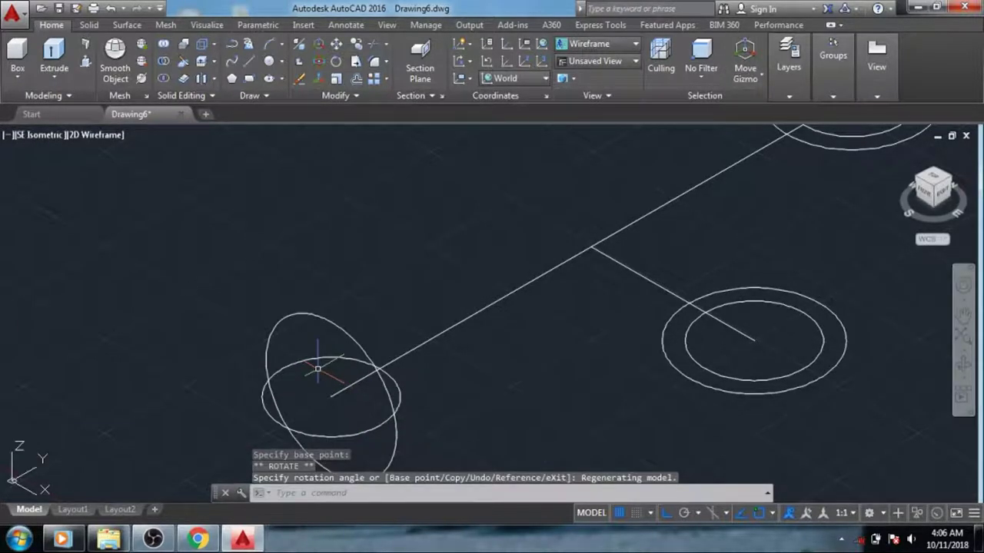
pyautogui.rightClick(386, 304)
pyautogui.click(465, 33)
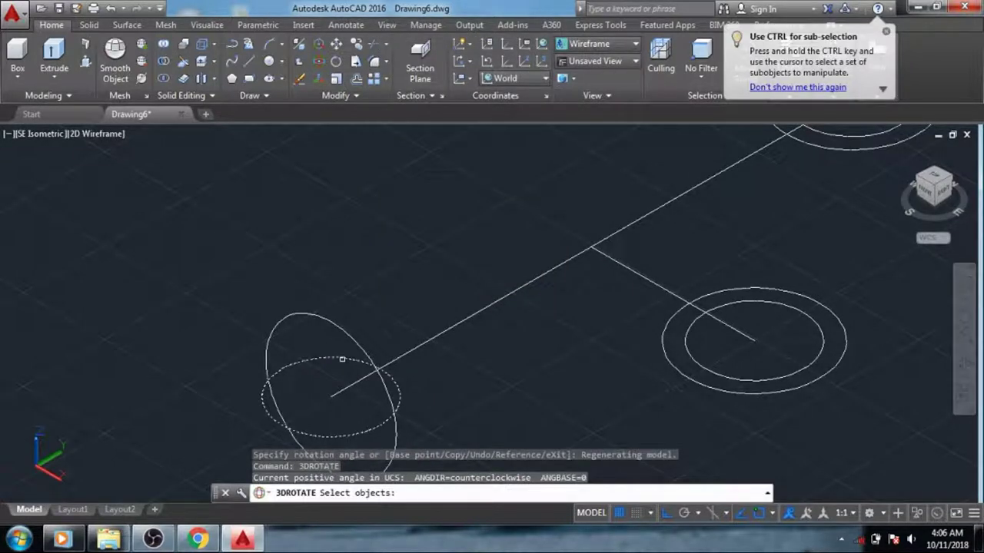
pyautogui.click(342, 358)
pyautogui.press('Return')
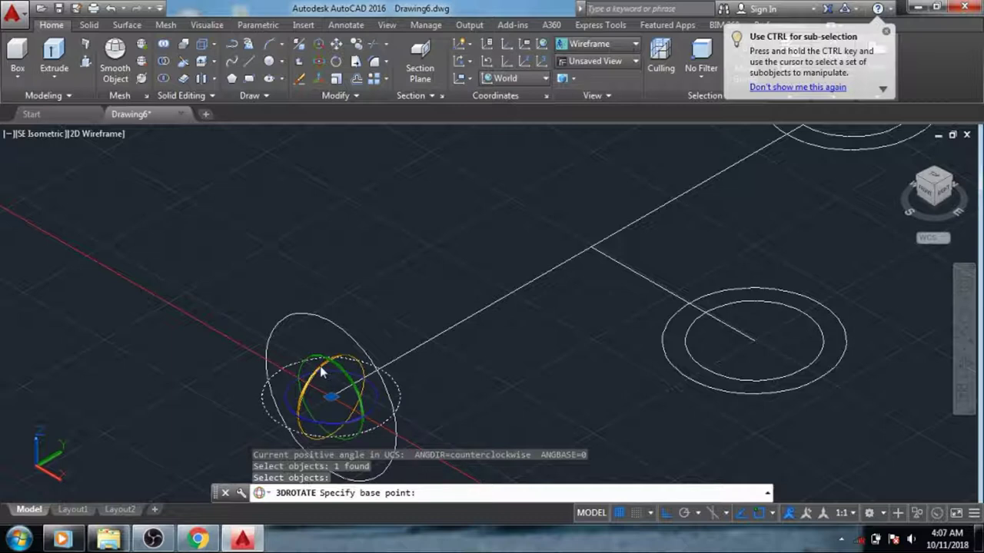
pyautogui.click(319, 366)
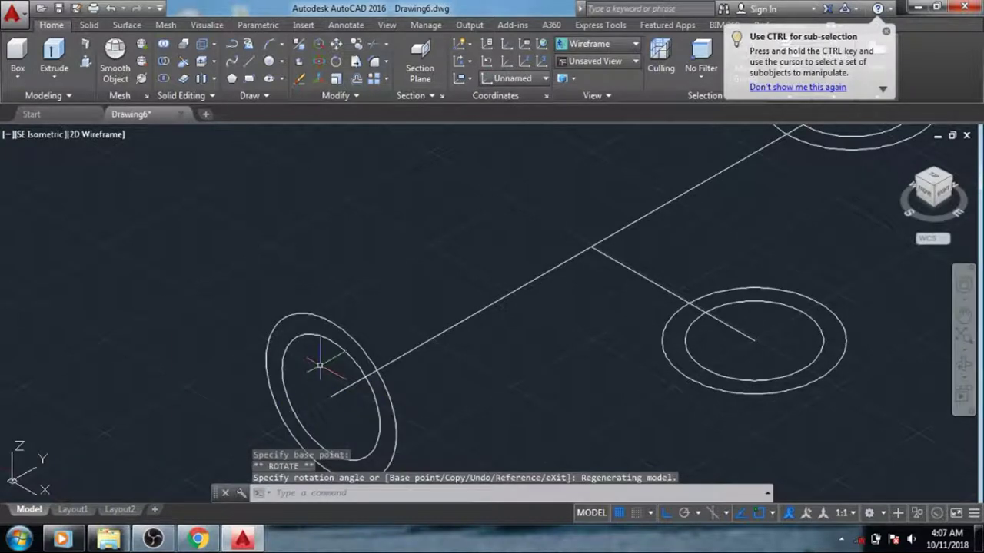
pyautogui.rightClick(661, 417)
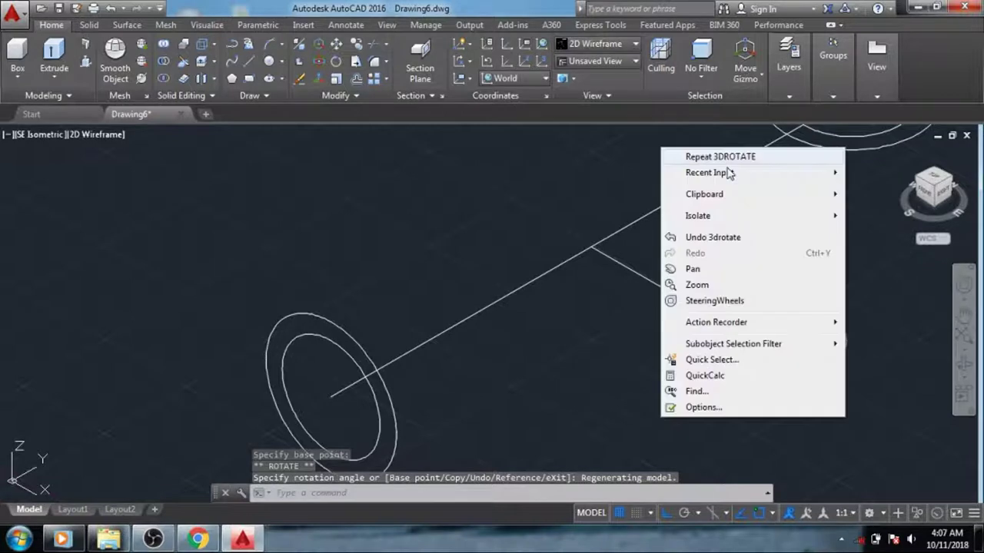
pyautogui.press('Escape')
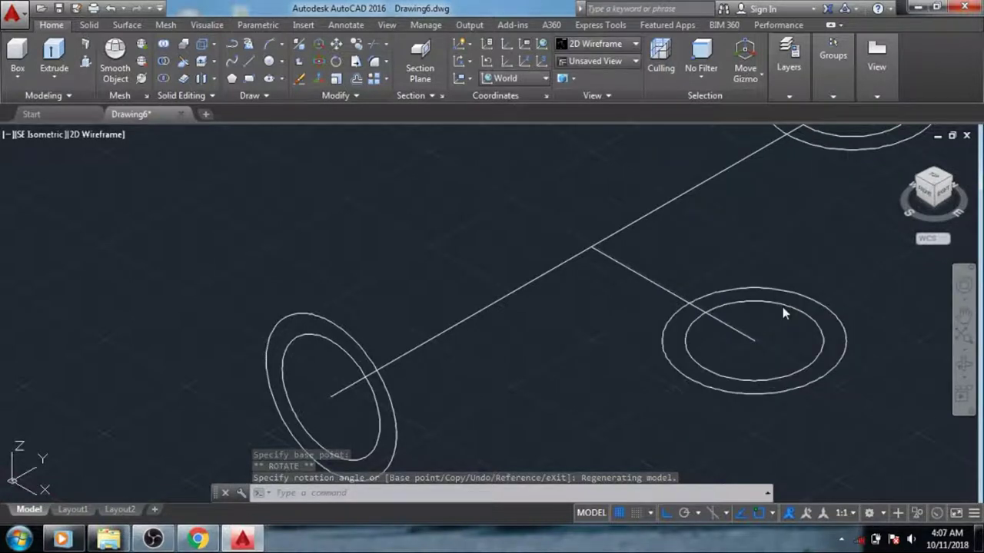
# Rotate the outer and inner branch-end circles 90° so they stand upright
pyautogui.press('Return')
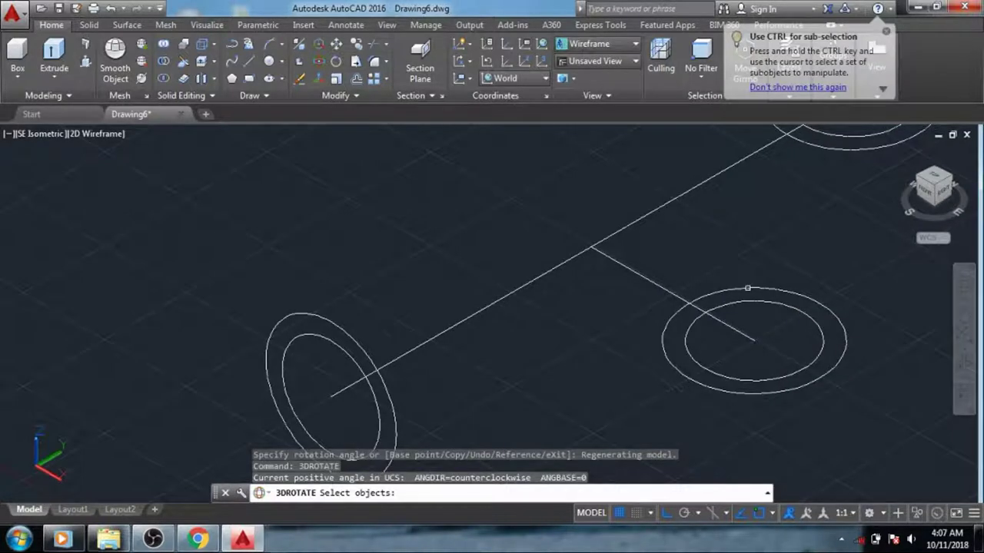
pyautogui.click(748, 287)
pyautogui.press('Return')
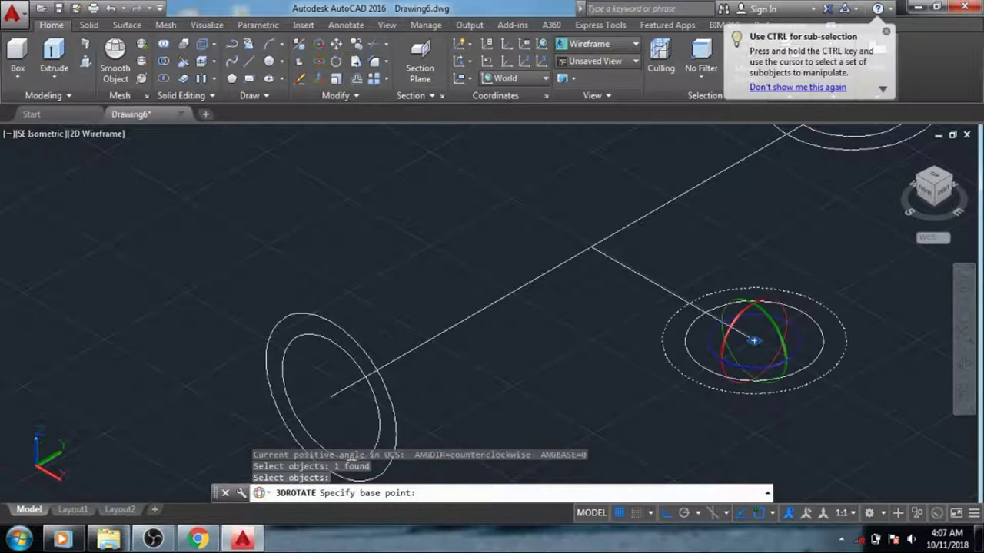
pyautogui.click(765, 315)
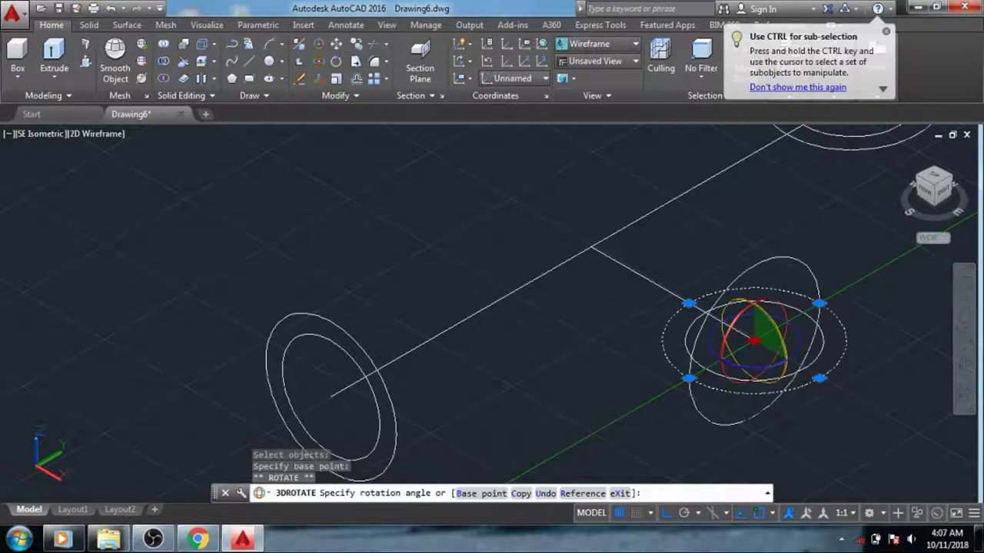
pyautogui.click(708, 247)
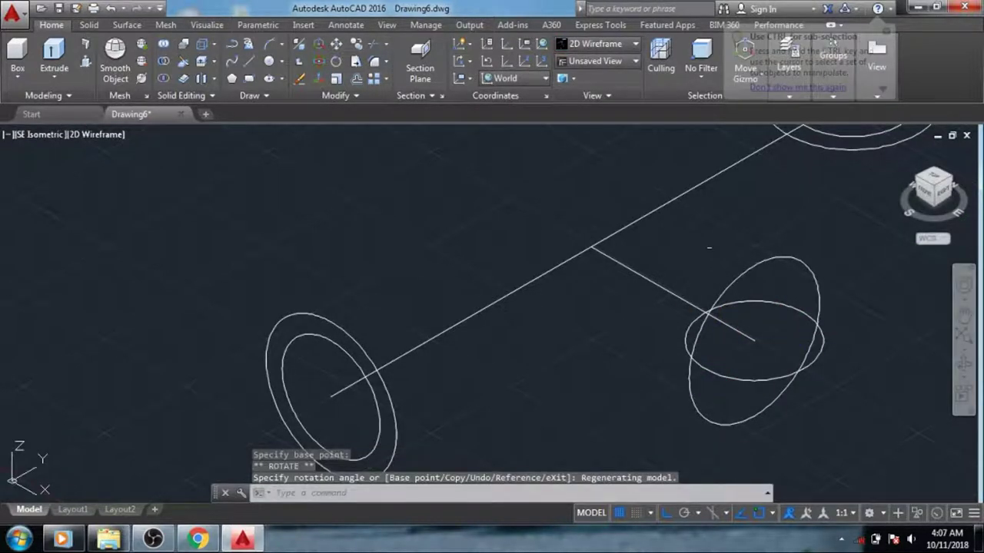
pyautogui.press('Return')
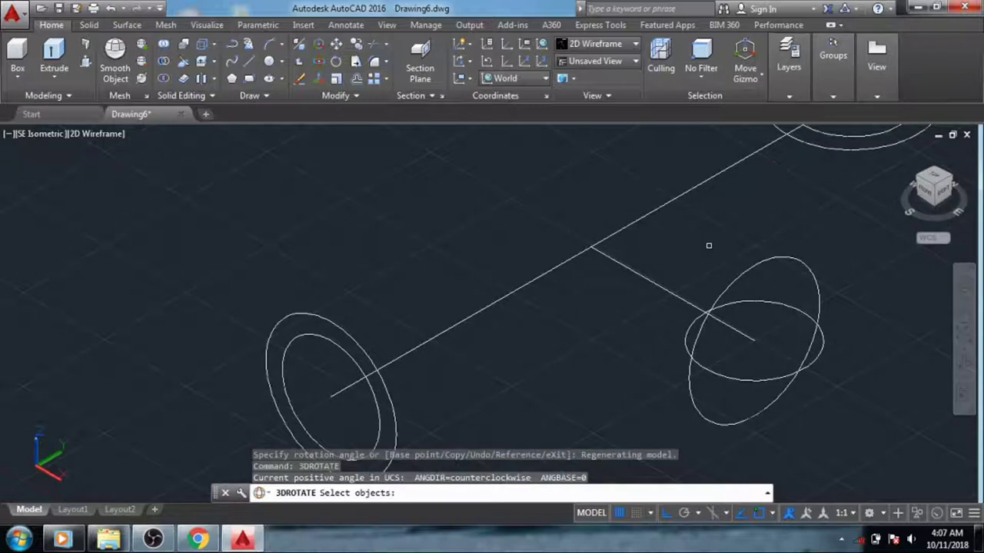
pyautogui.click(709, 246)
pyautogui.click(763, 304)
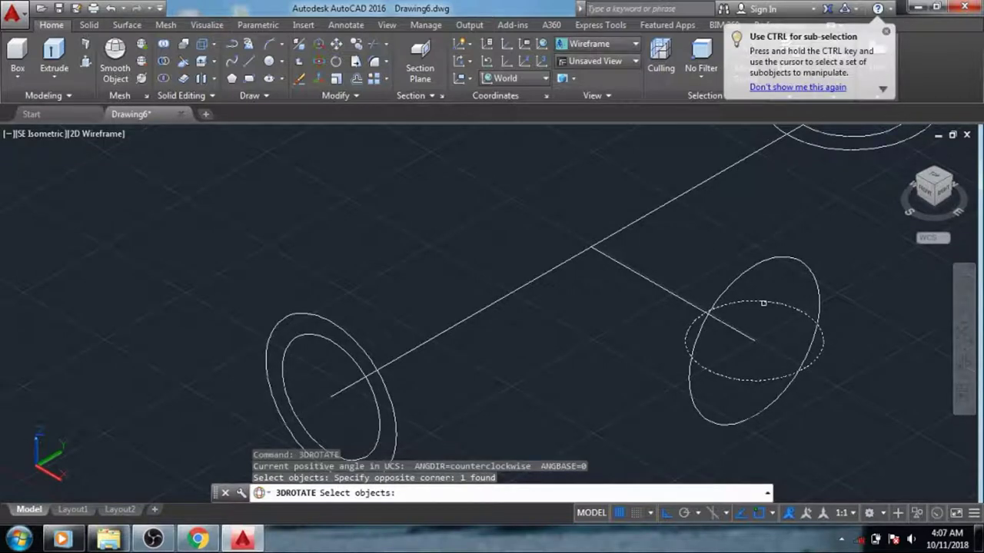
pyautogui.press('Return')
pyautogui.click(764, 322)
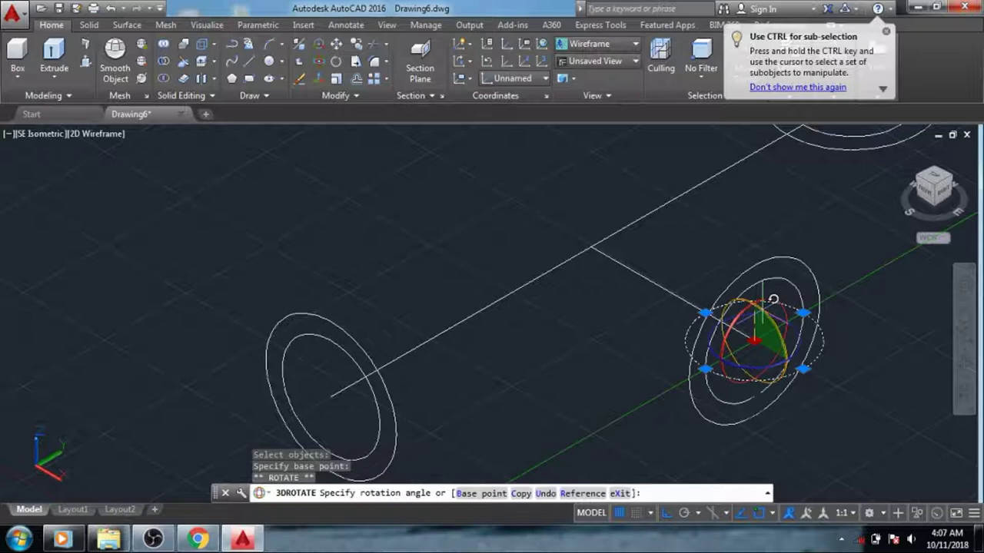
pyautogui.write('90')
pyautogui.press('Return')
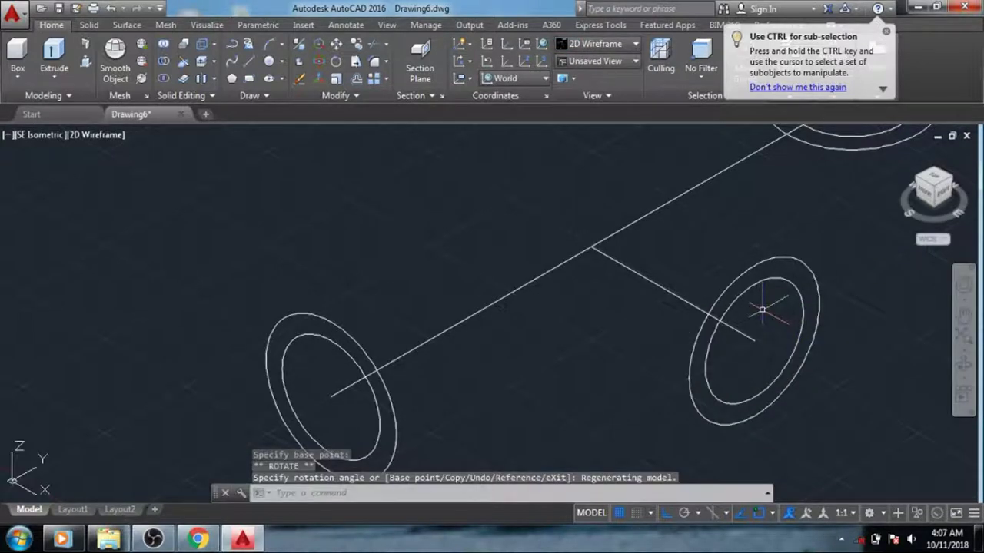
pyautogui.scroll(-3, 867, 182)
# Rotate the inner circle at the long line's upper end upright with 3DROTATE
pyautogui.scroll(5, 867, 181)
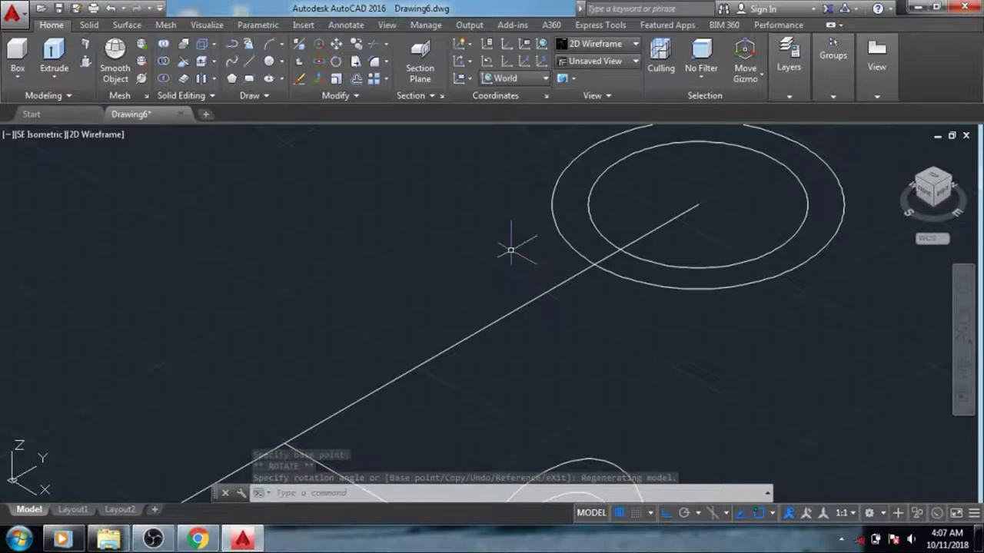
pyautogui.press('Return')
pyautogui.click(605, 258)
pyautogui.press('Return')
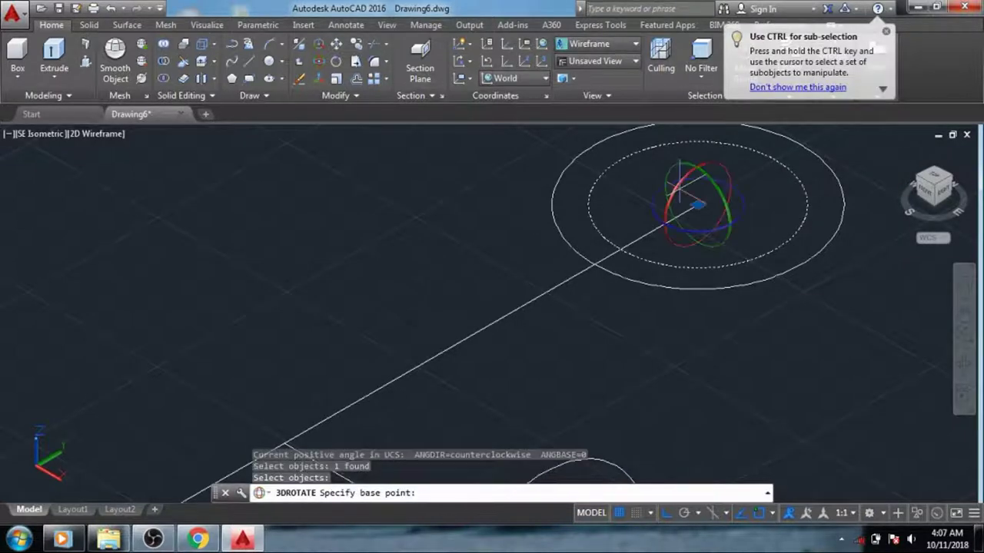
pyautogui.click(680, 186)
pyautogui.click(687, 183)
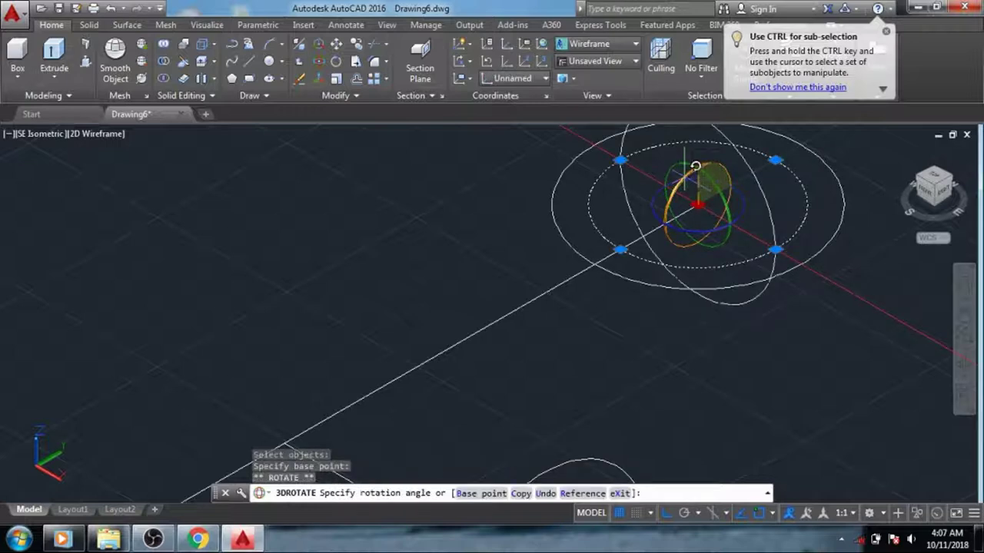
pyautogui.click(685, 177)
# Rotate the other upper-end circle upright to match
pyautogui.rightClick(684, 177)
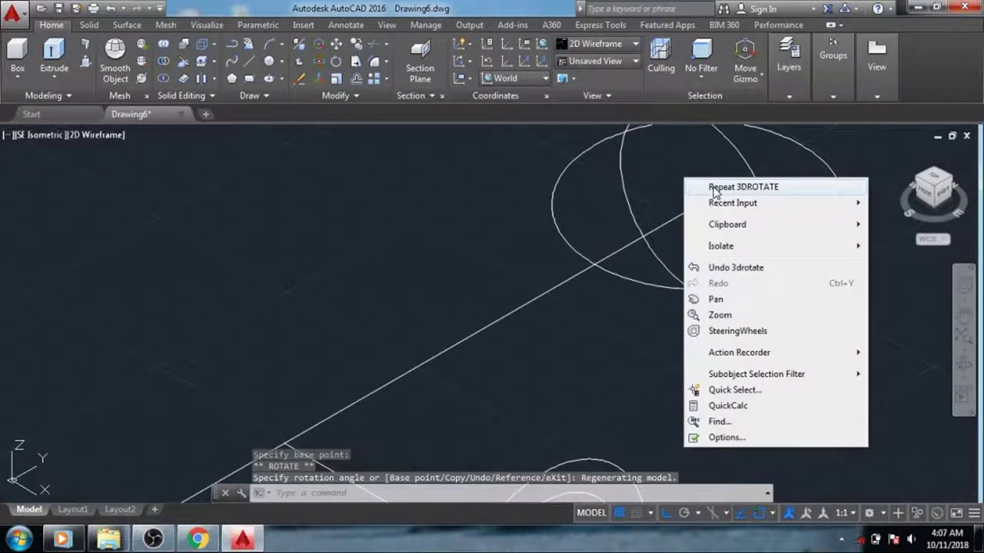
pyautogui.click(714, 188)
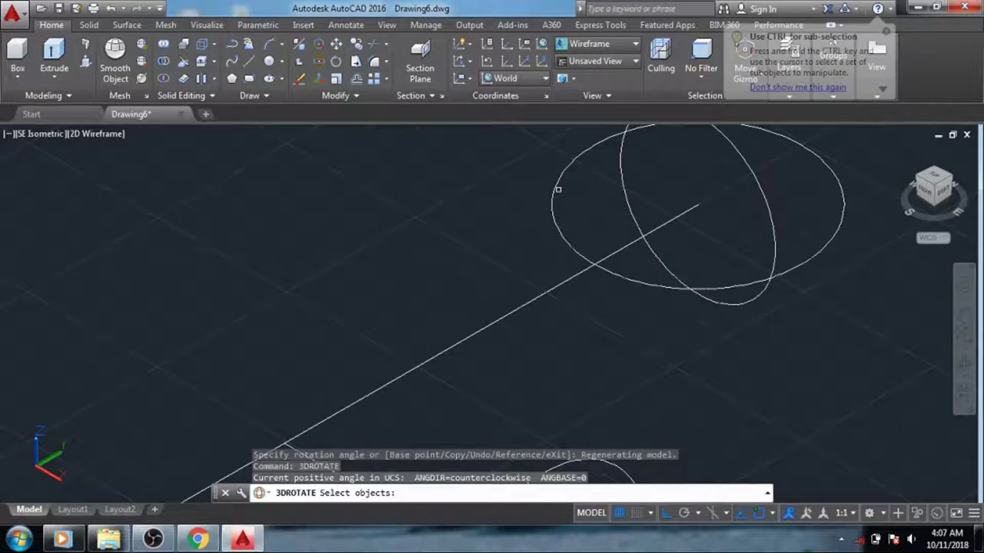
pyautogui.click(557, 189)
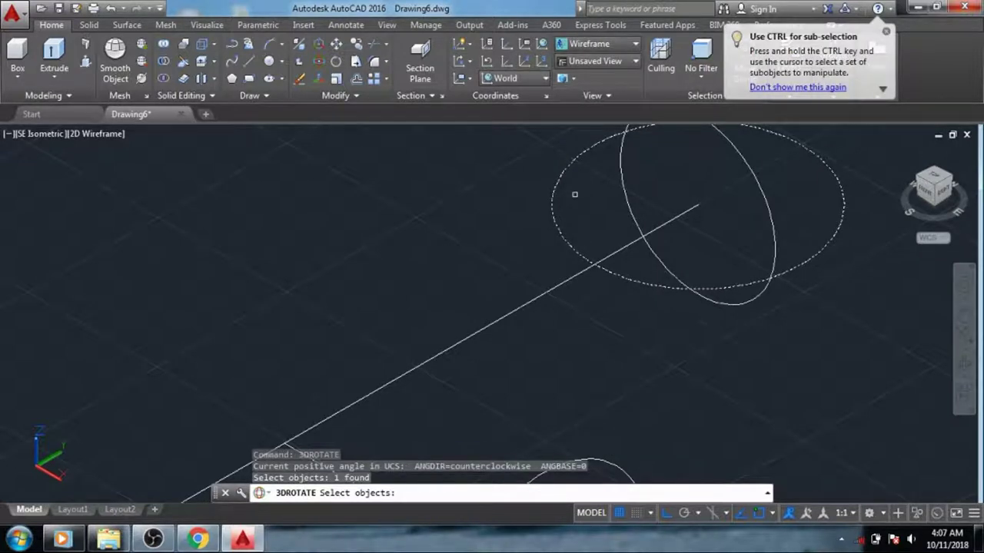
pyautogui.press('Return')
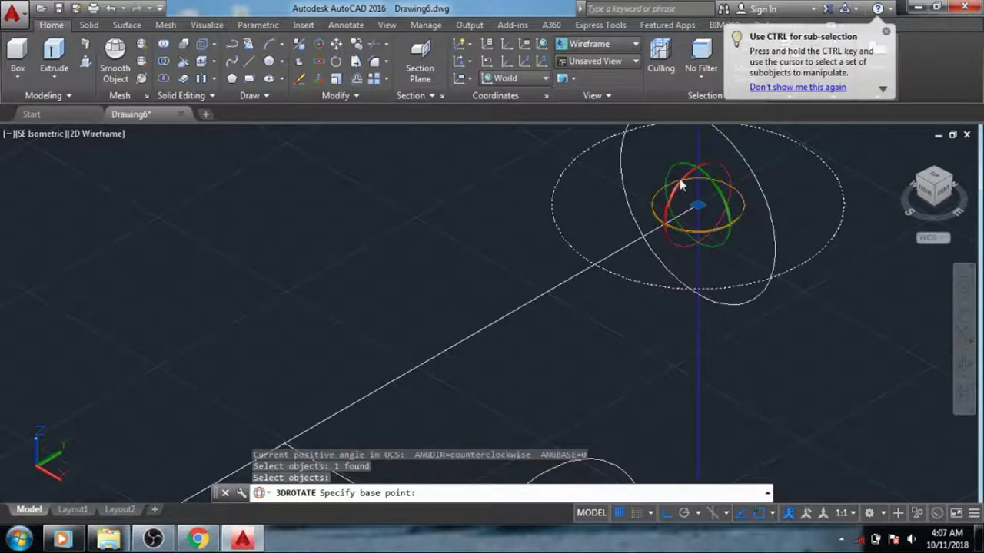
pyautogui.click(680, 185)
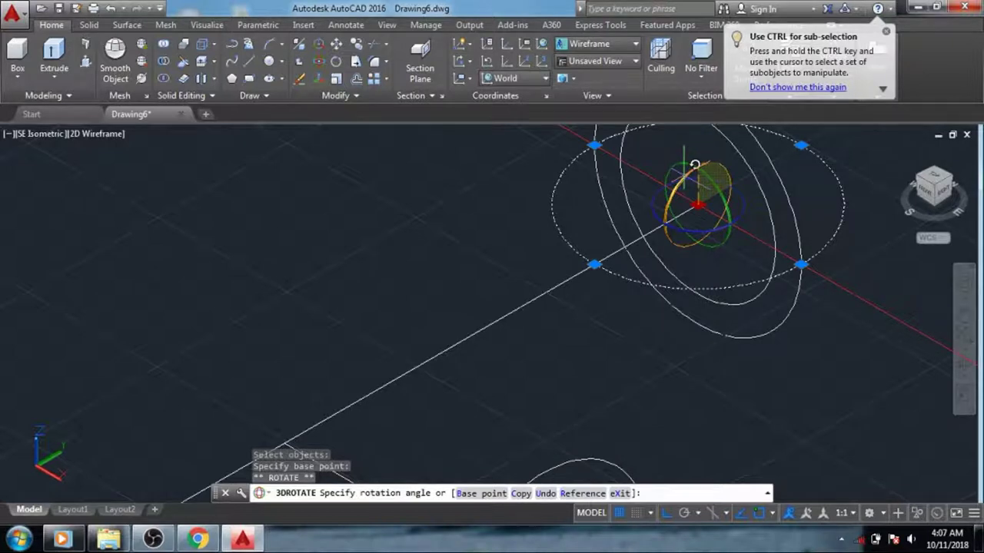
pyautogui.click(684, 176)
# Extrude the lower-end inner circle as a solid cylinder to the long line's far end
pyautogui.scroll(-6, 514, 394)
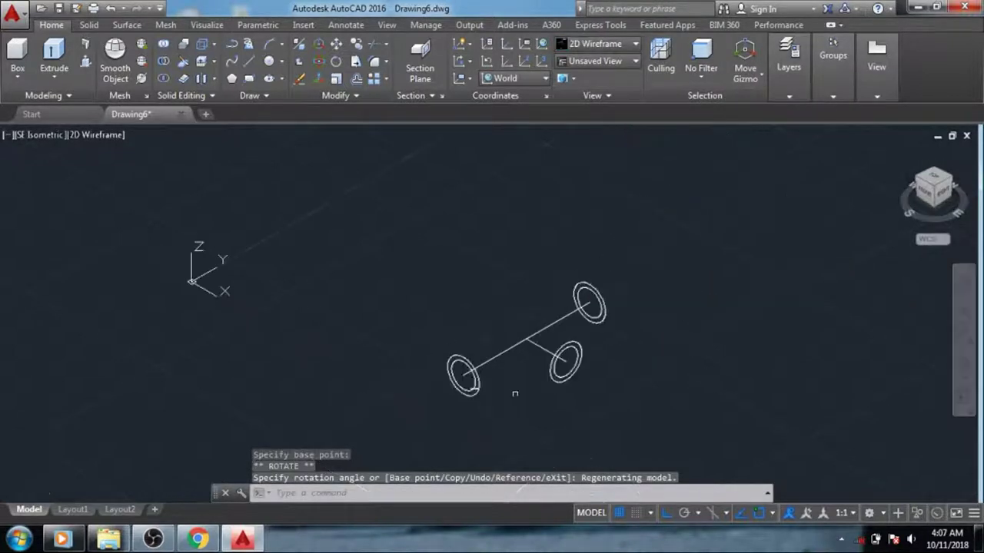
pyautogui.scroll(4, 515, 394)
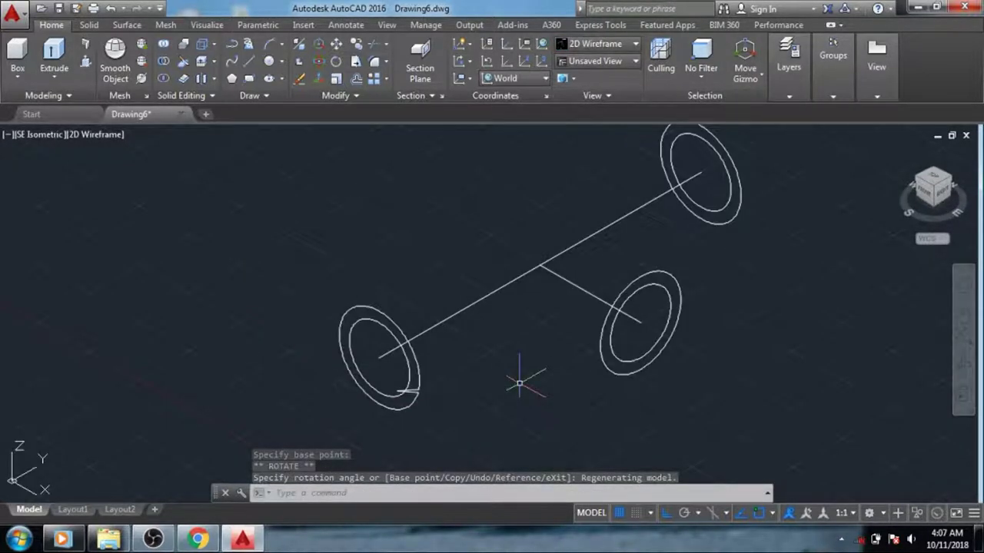
pyautogui.scroll(-2, 513, 376)
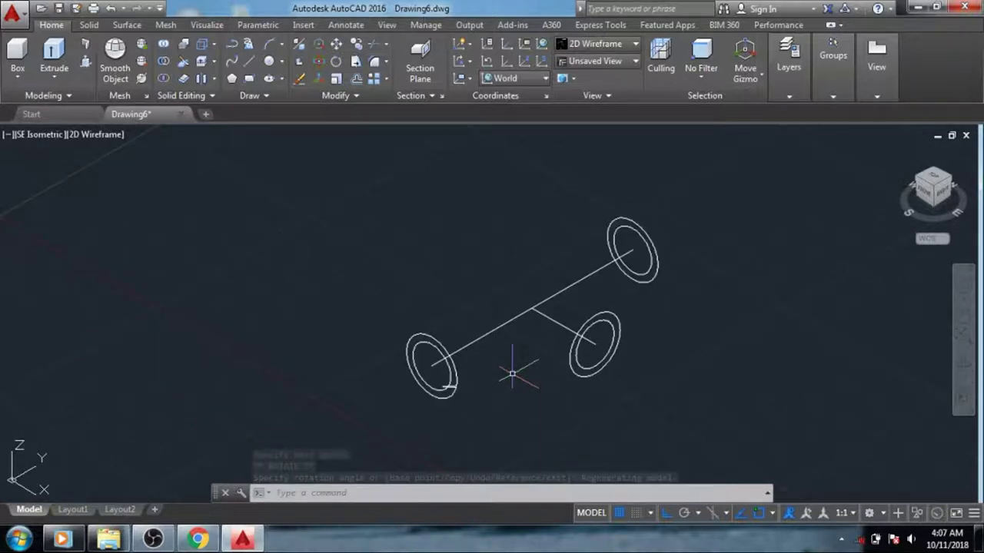
pyautogui.write('e')
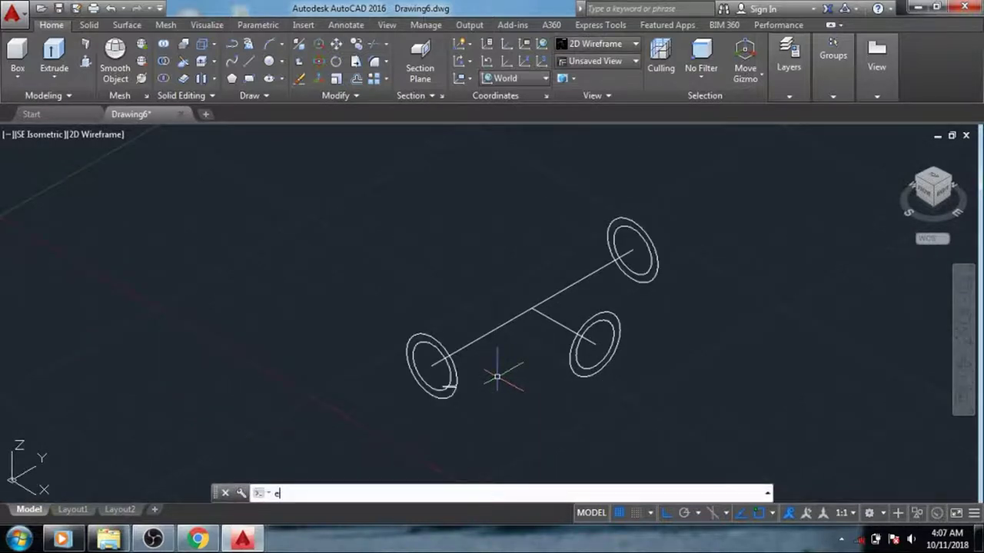
pyautogui.write('xt')
pyautogui.press('Return')
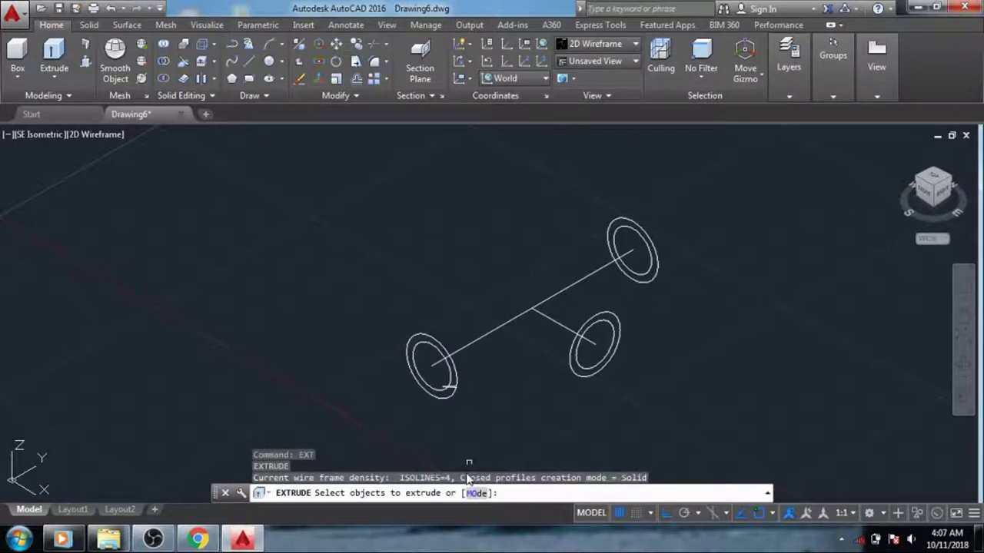
pyautogui.click(450, 384)
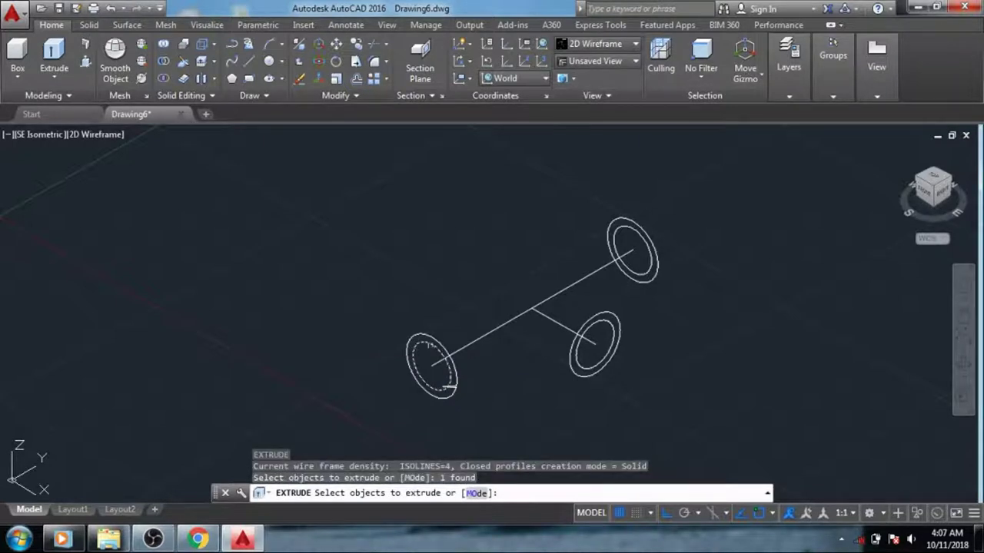
pyautogui.click(479, 493)
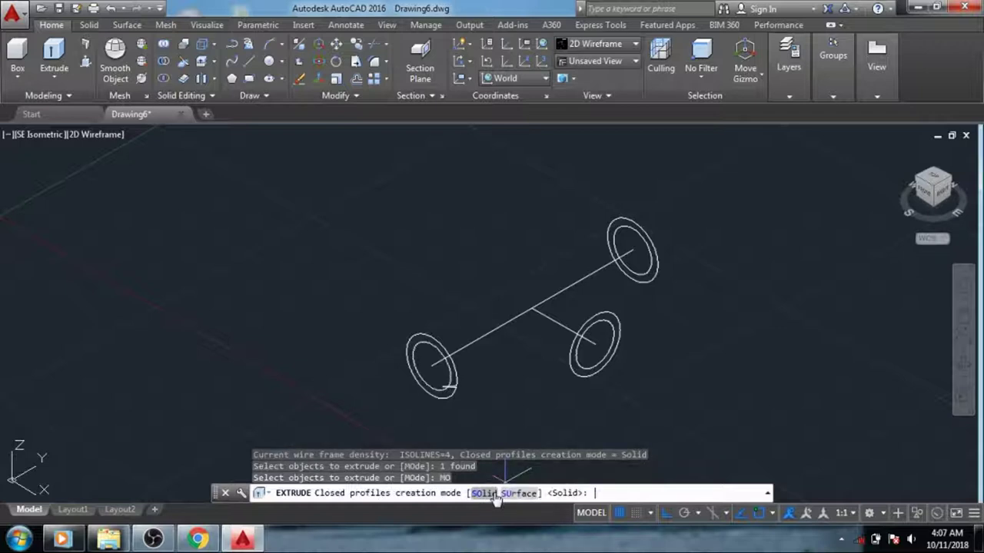
pyautogui.click(495, 495)
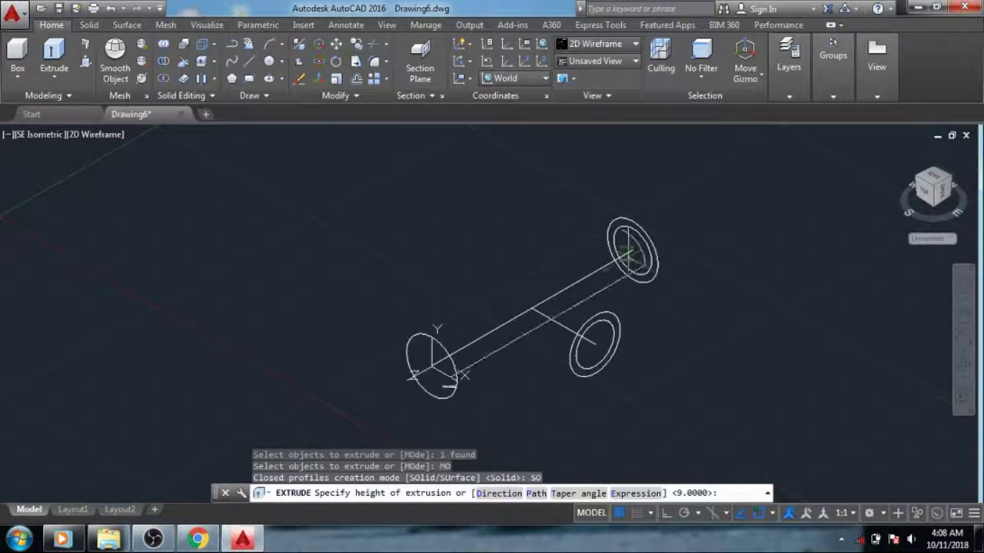
pyautogui.click(632, 250)
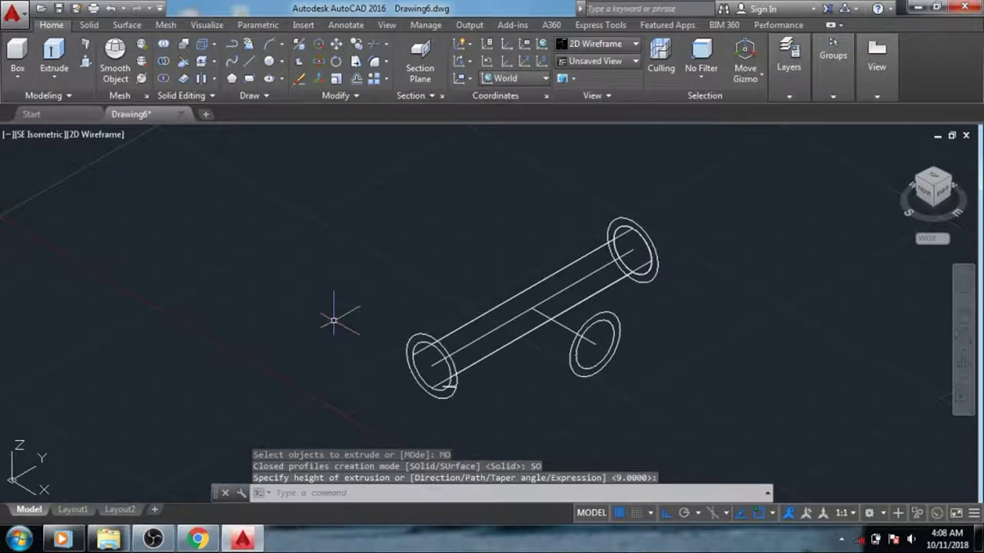
# Extrude the branch-end circle as a solid cylinder up to the main pipe
pyautogui.write('ext')
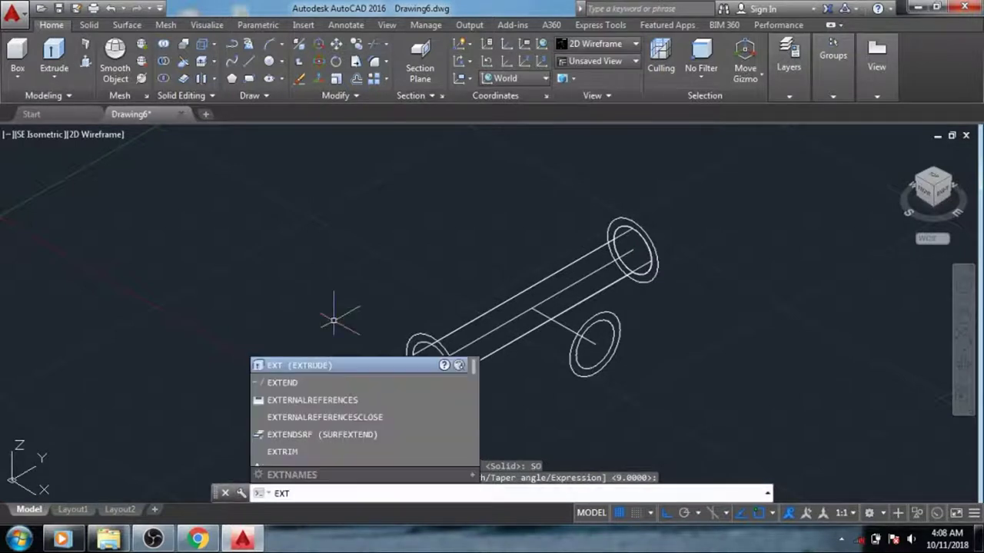
pyautogui.press('Return')
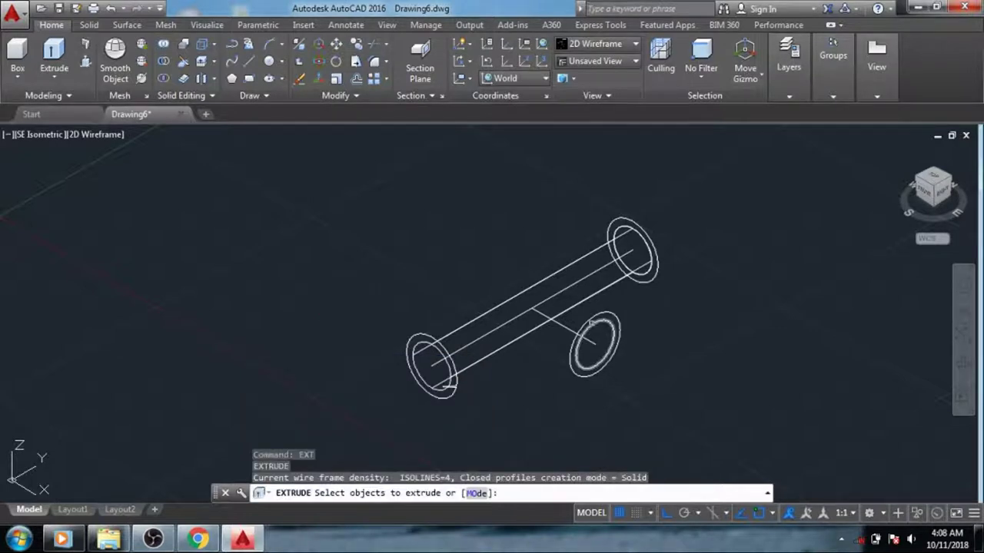
pyautogui.click(592, 326)
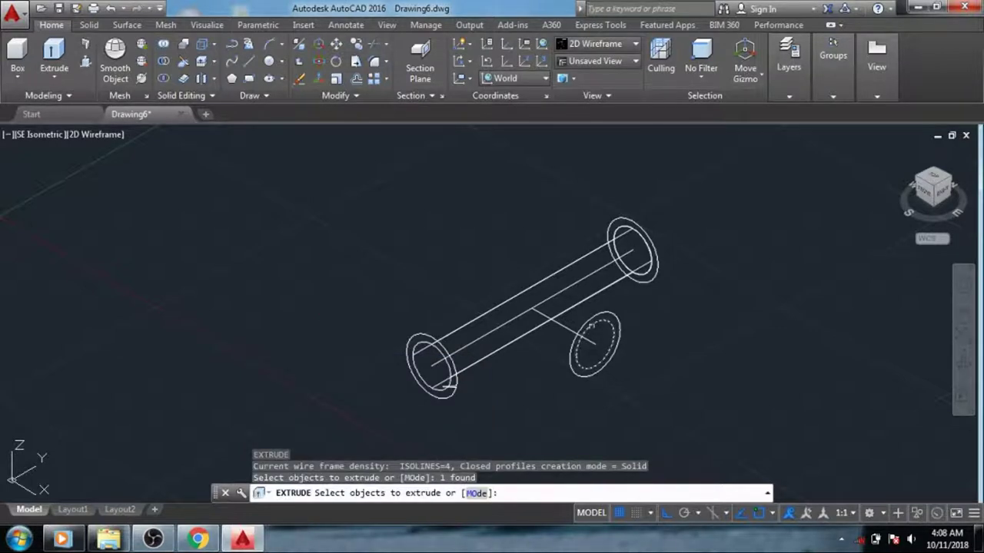
pyautogui.click(477, 497)
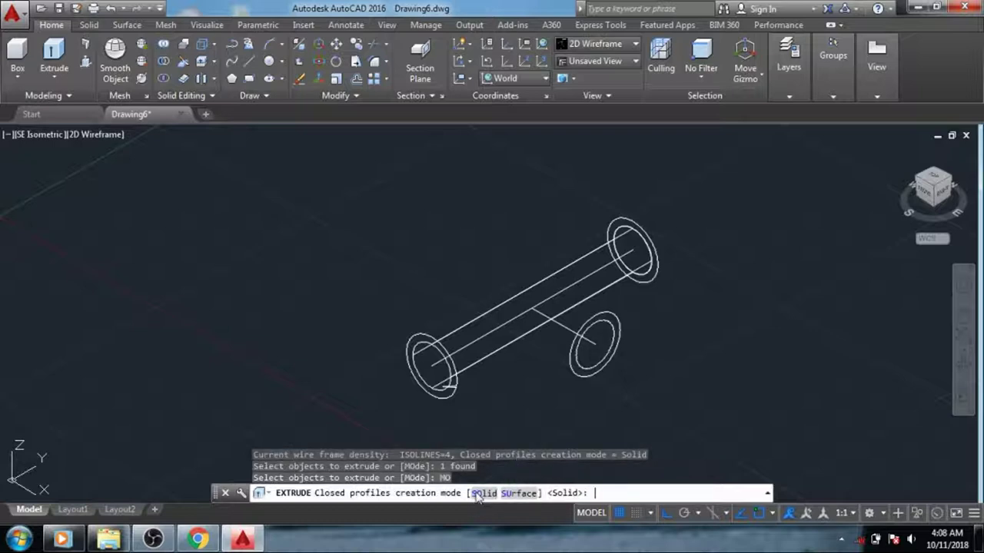
pyautogui.click(483, 493)
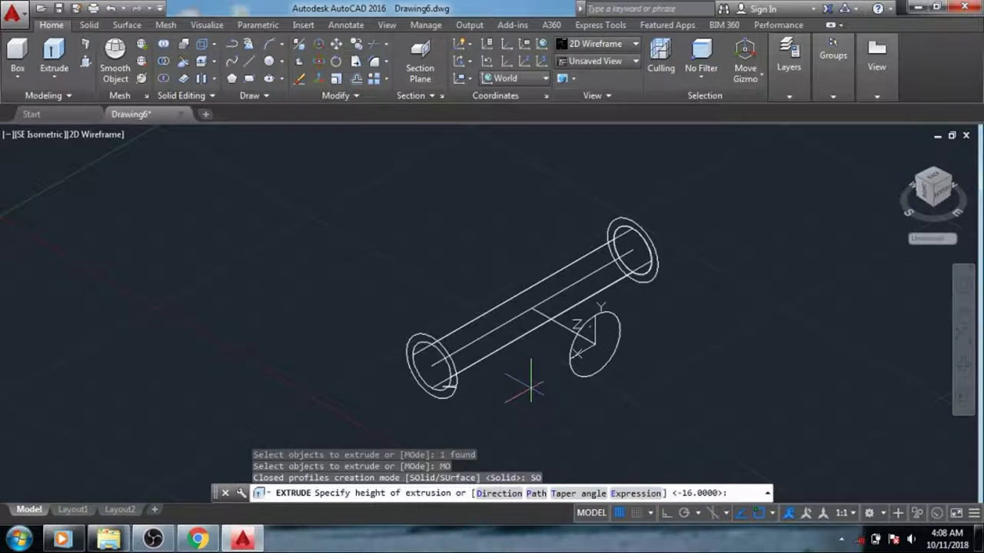
pyautogui.click(532, 309)
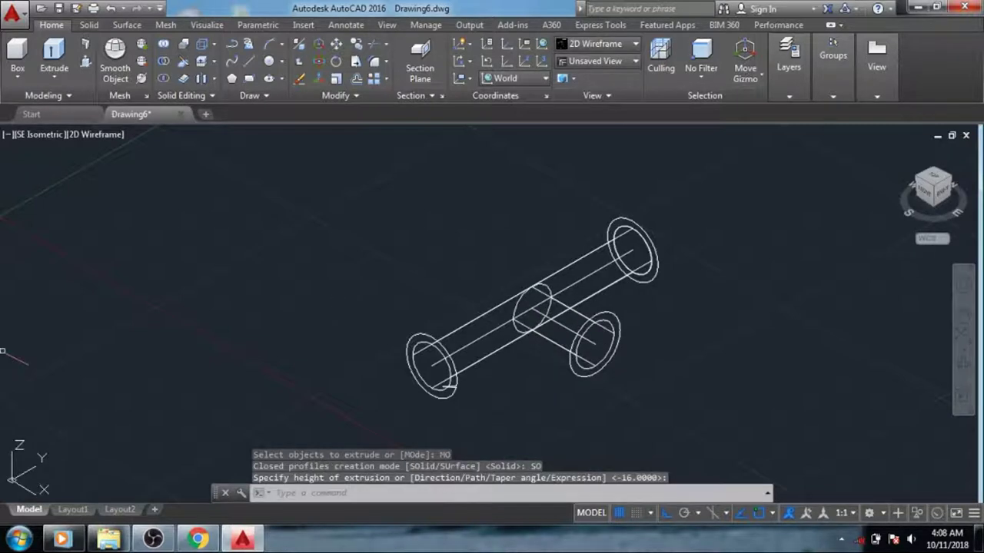
# Switch to the Shaded visual style and start a solid extrusion of the lower-left outer circle
pyautogui.click(96, 135)
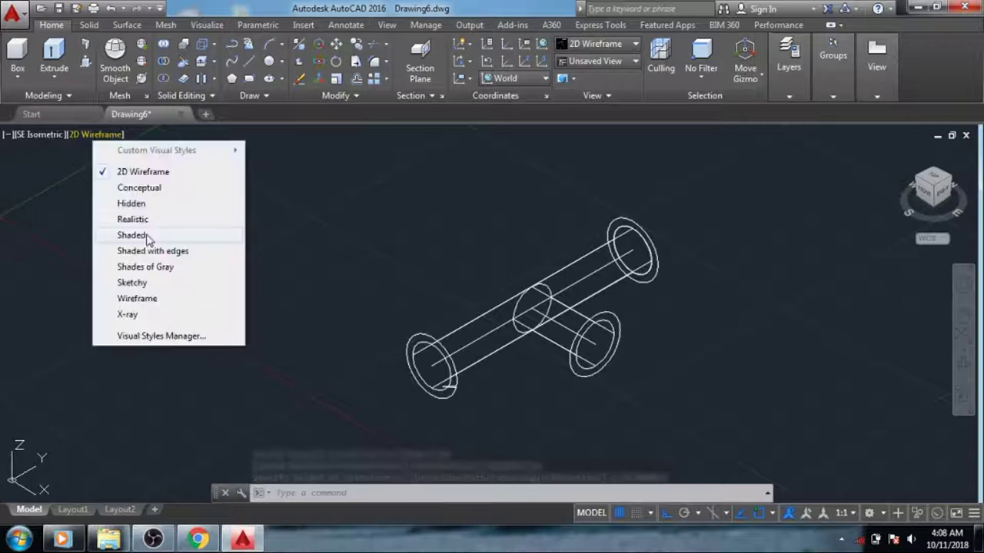
pyautogui.click(148, 237)
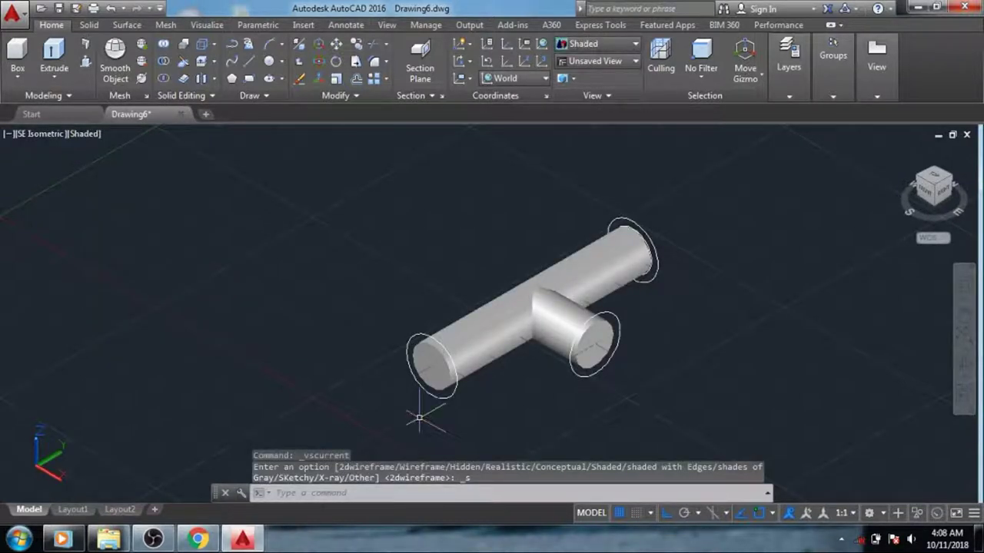
pyautogui.write('ext')
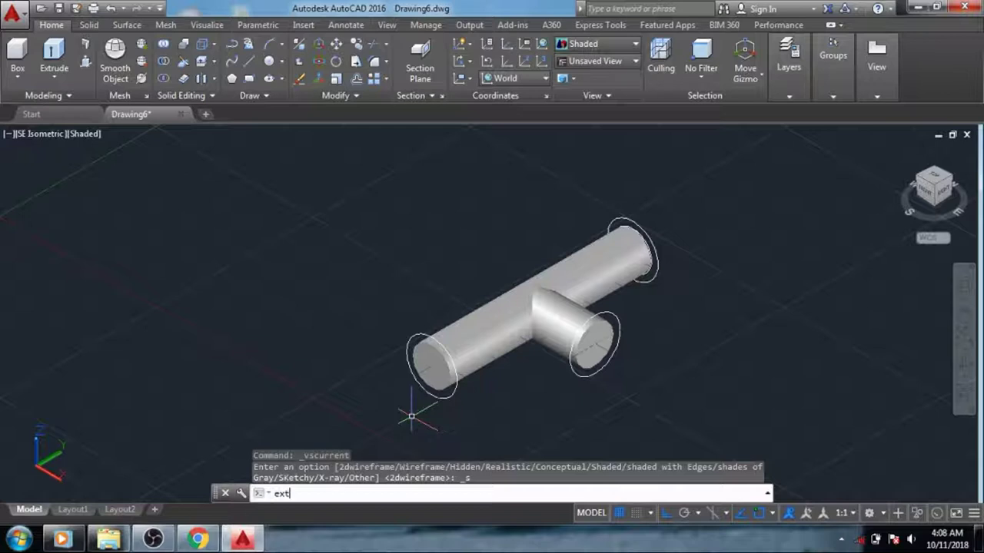
pyautogui.press('Return')
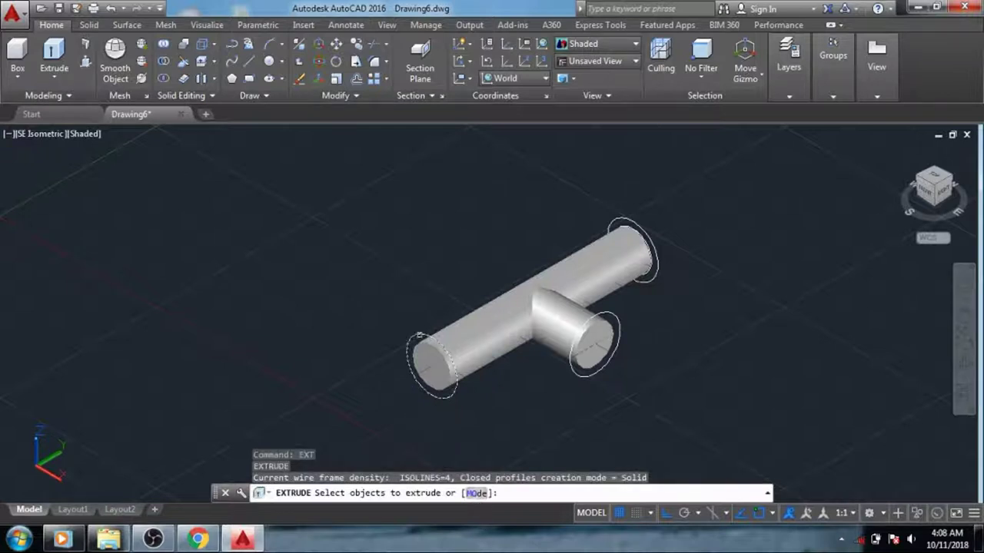
pyautogui.click(419, 336)
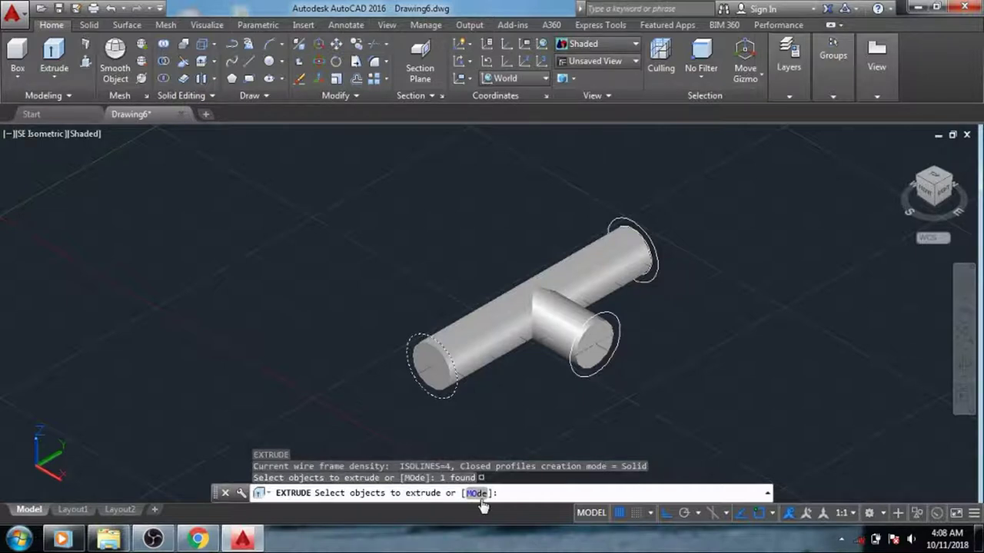
pyautogui.click(479, 494)
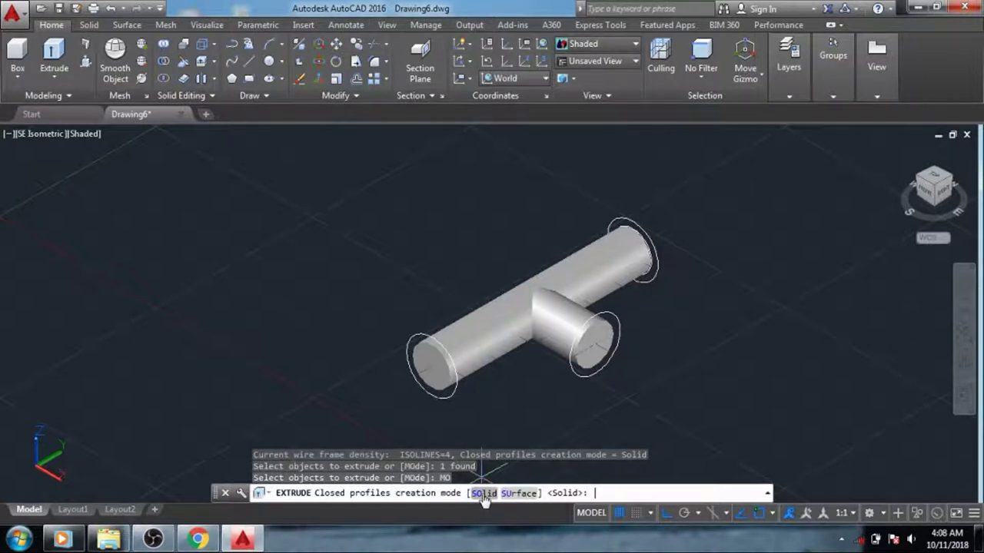
pyautogui.click(483, 495)
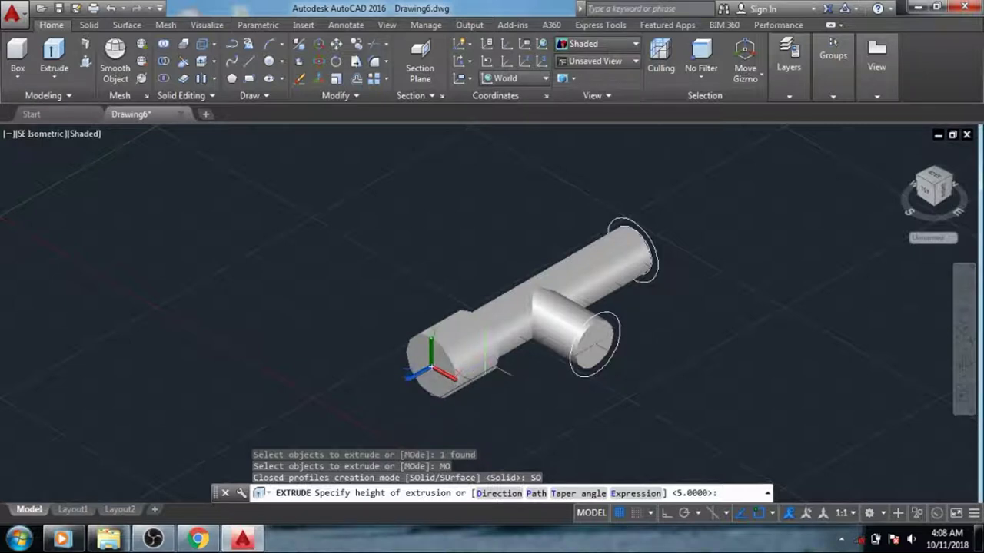
pyautogui.click(933, 237)
# In the World UCS, extrude the lower-left outer circle 2 units as a solid collar
pyautogui.click(936, 255)
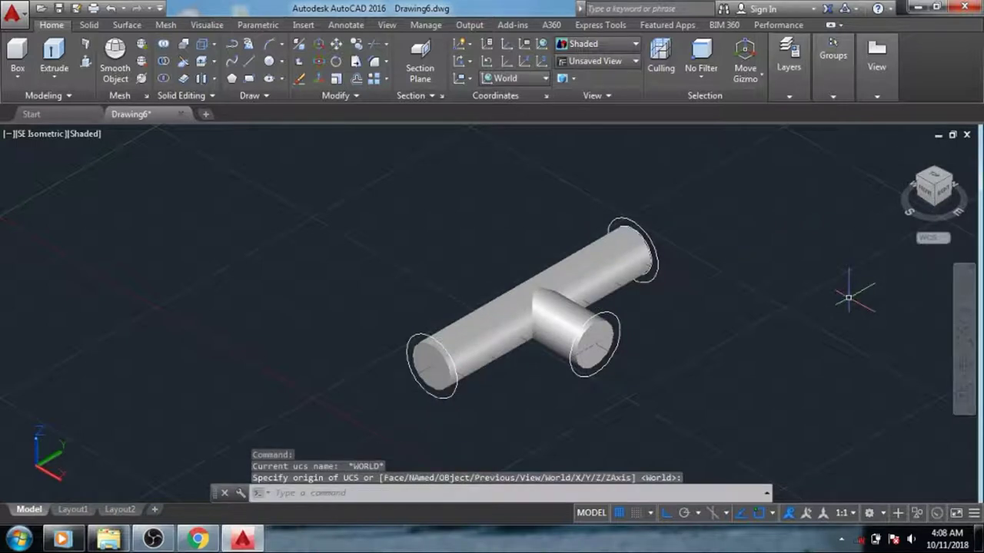
pyautogui.write('ext')
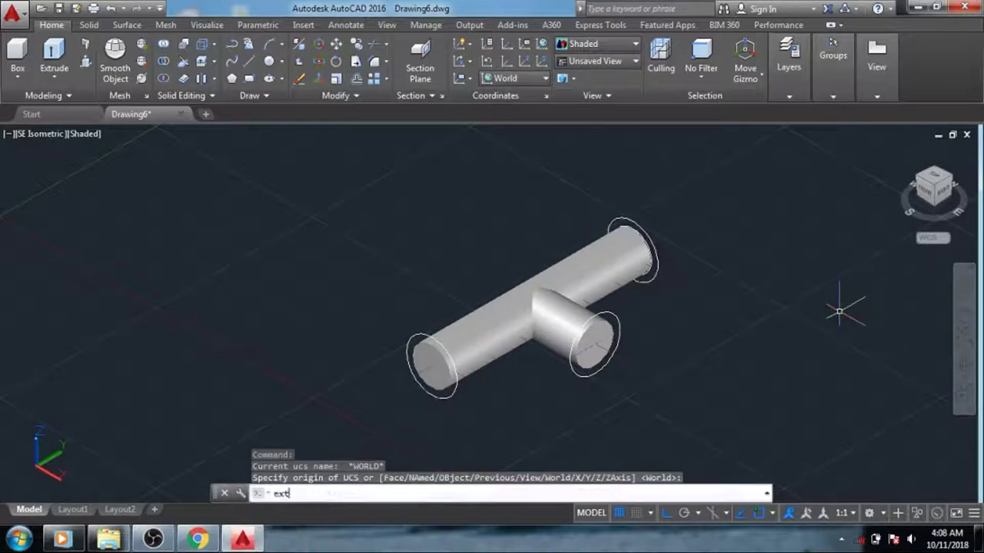
pyautogui.press('Return')
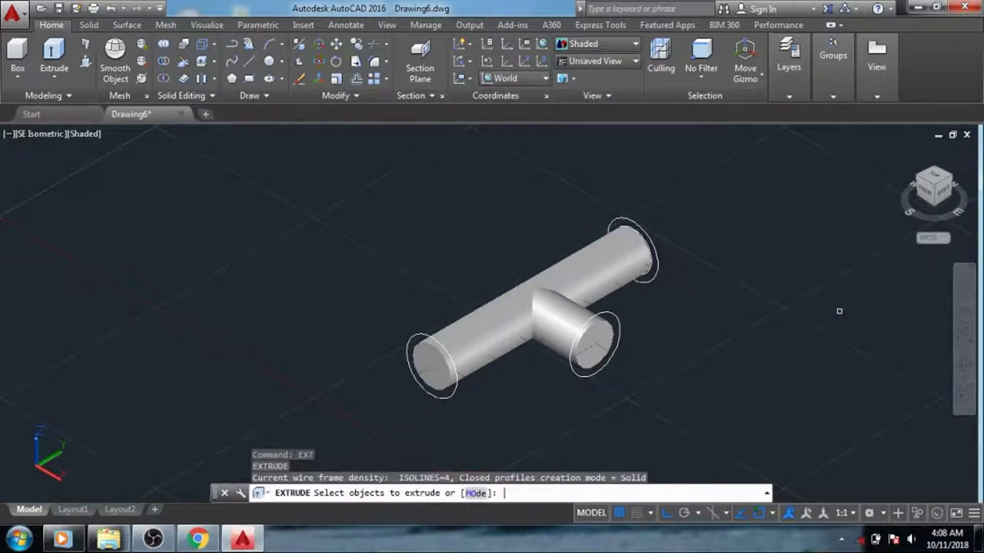
pyautogui.click(415, 334)
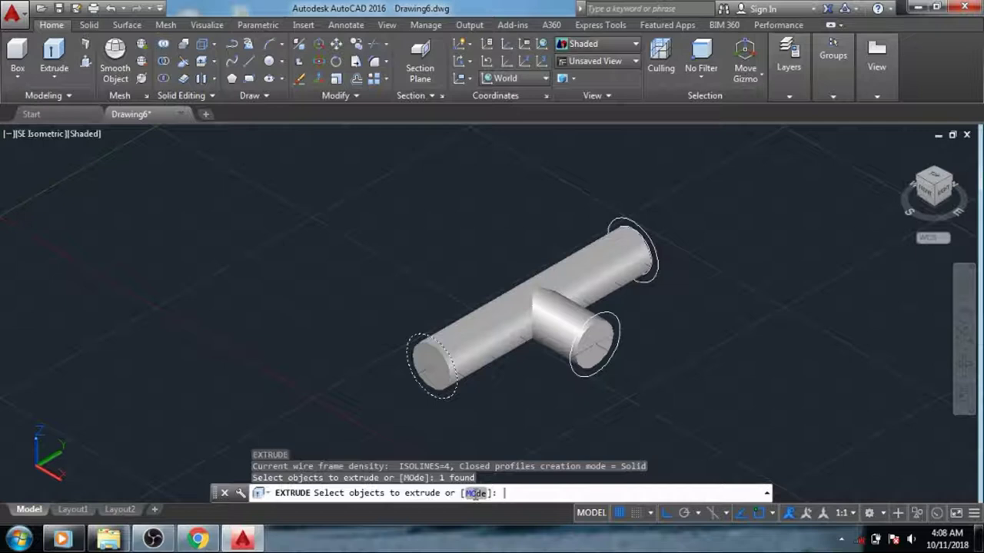
pyautogui.click(474, 493)
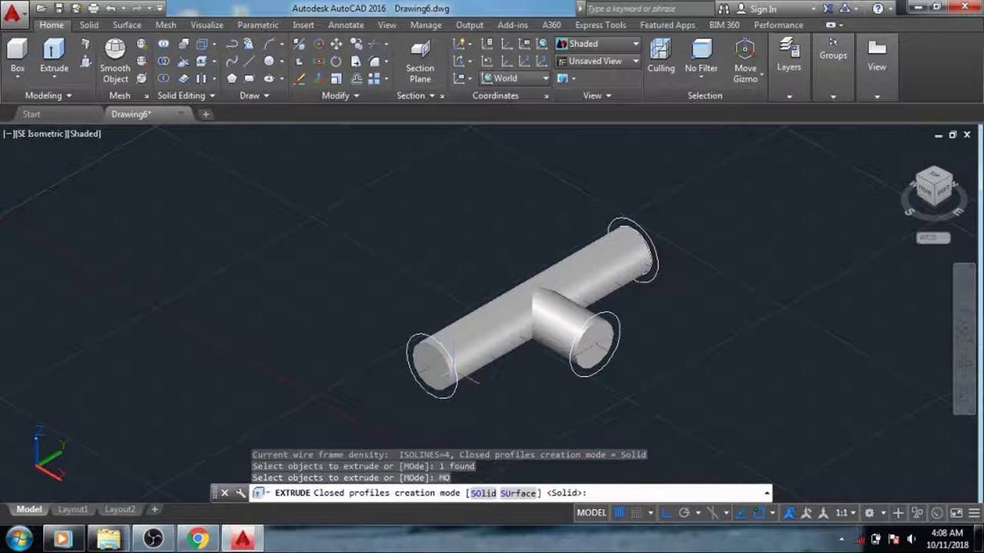
pyautogui.click(483, 493)
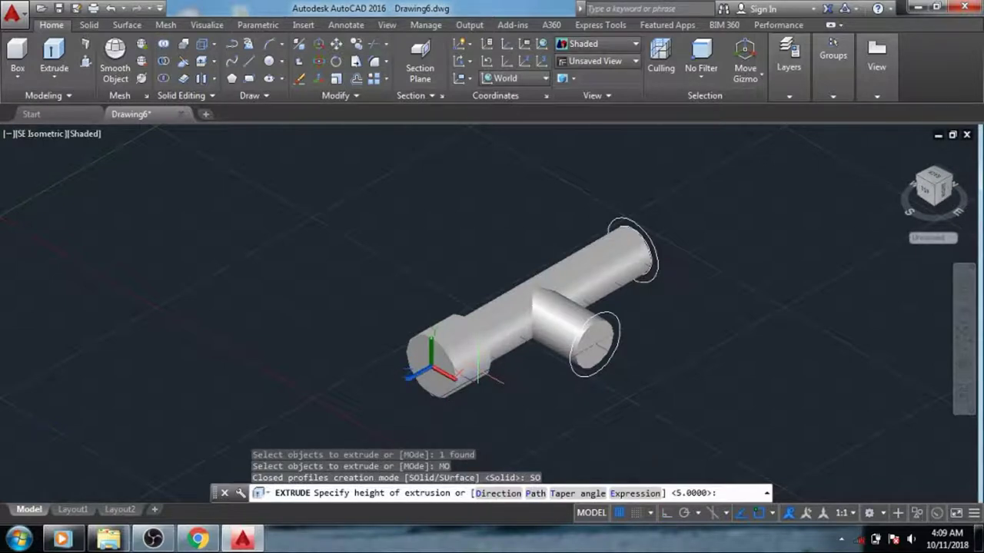
pyautogui.write('2')
pyautogui.press('Return')
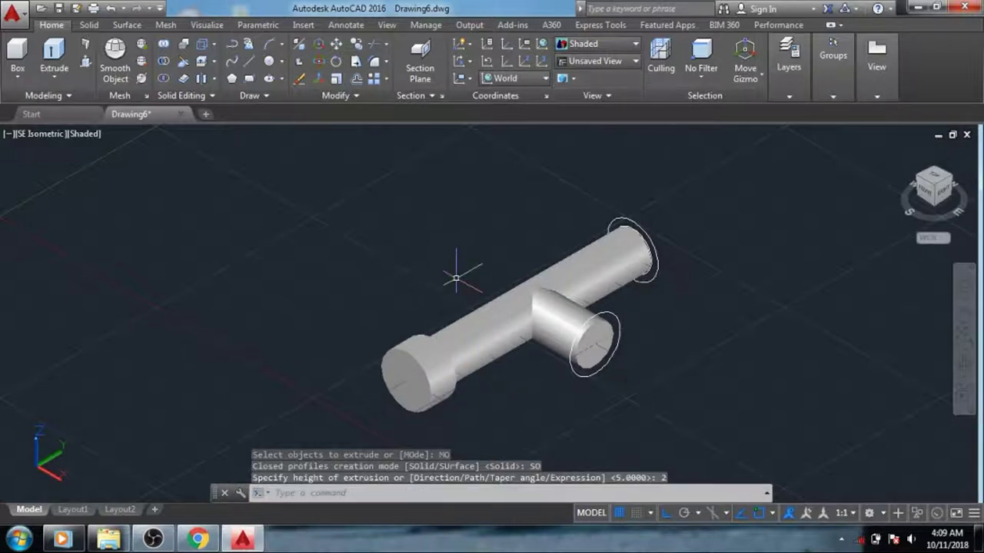
pyautogui.rightClick(491, 252)
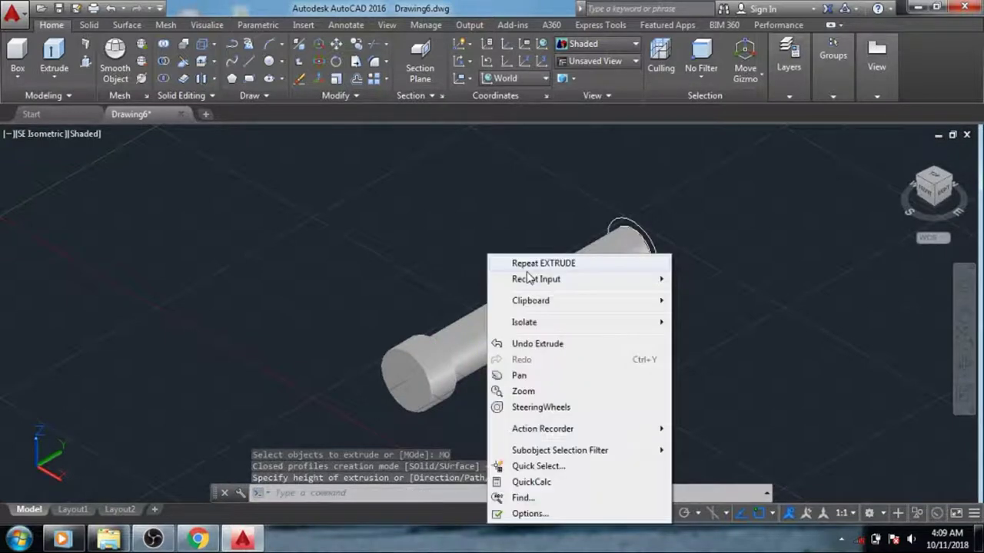
pyautogui.click(531, 263)
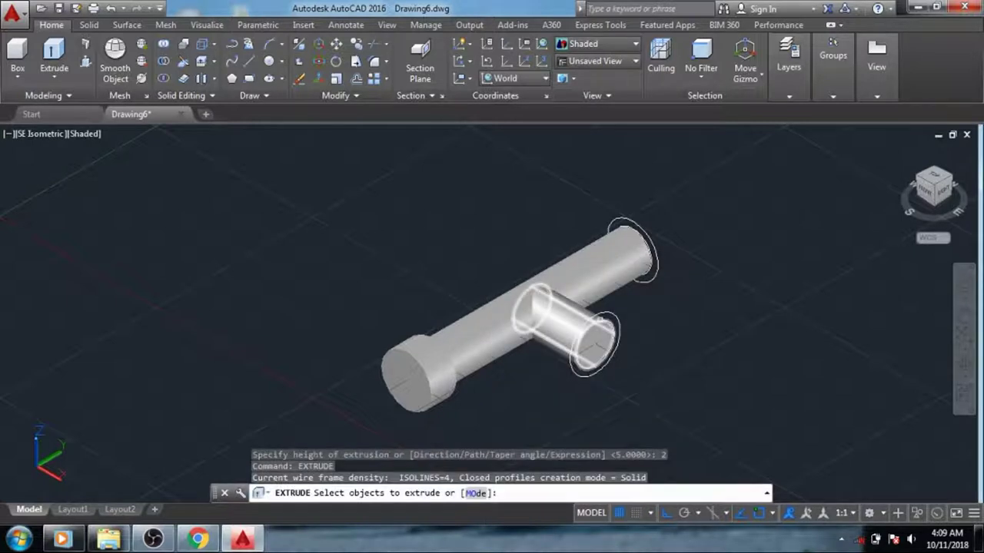
# Extrude the branch-end outer circle 2 units as a solid collar
pyautogui.click(596, 313)
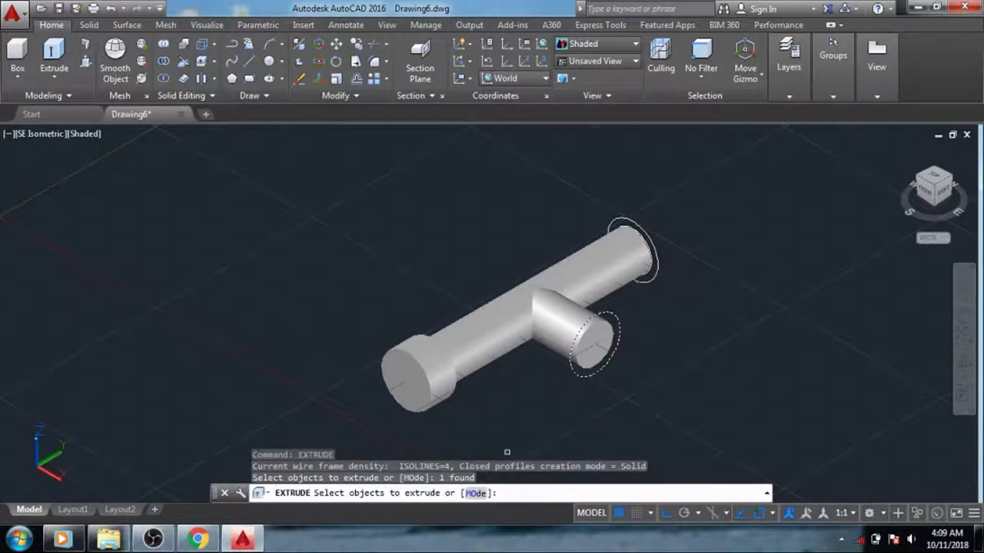
pyautogui.click(476, 492)
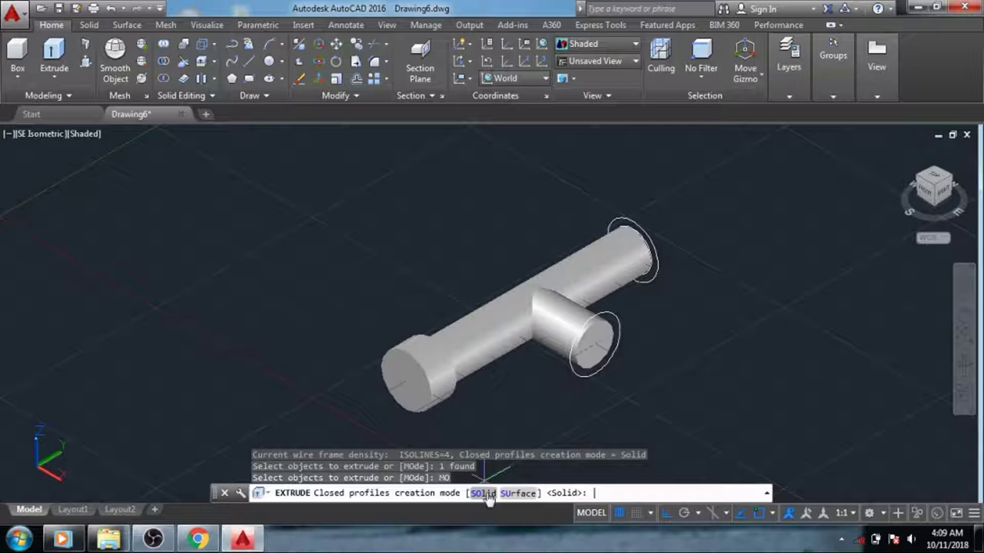
pyautogui.click(484, 494)
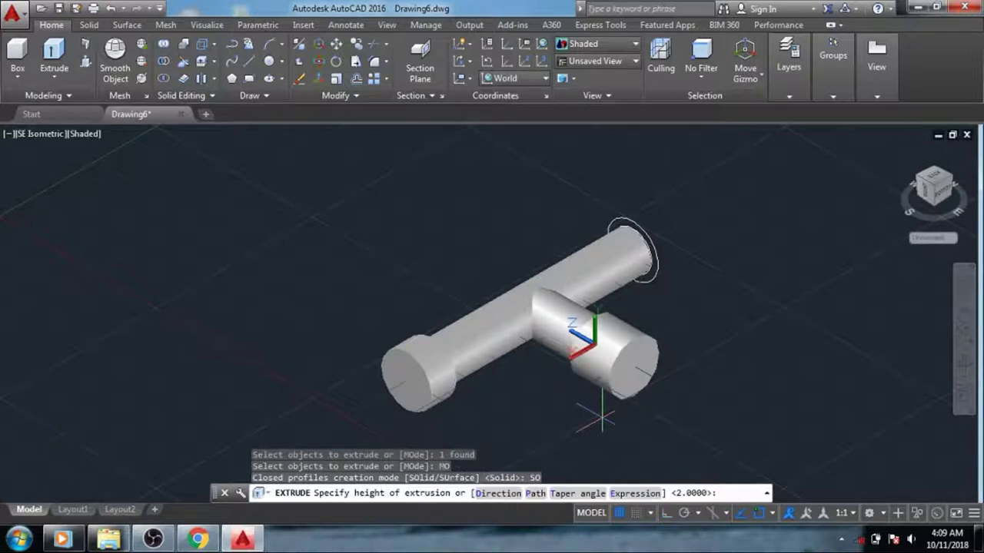
pyautogui.write('2')
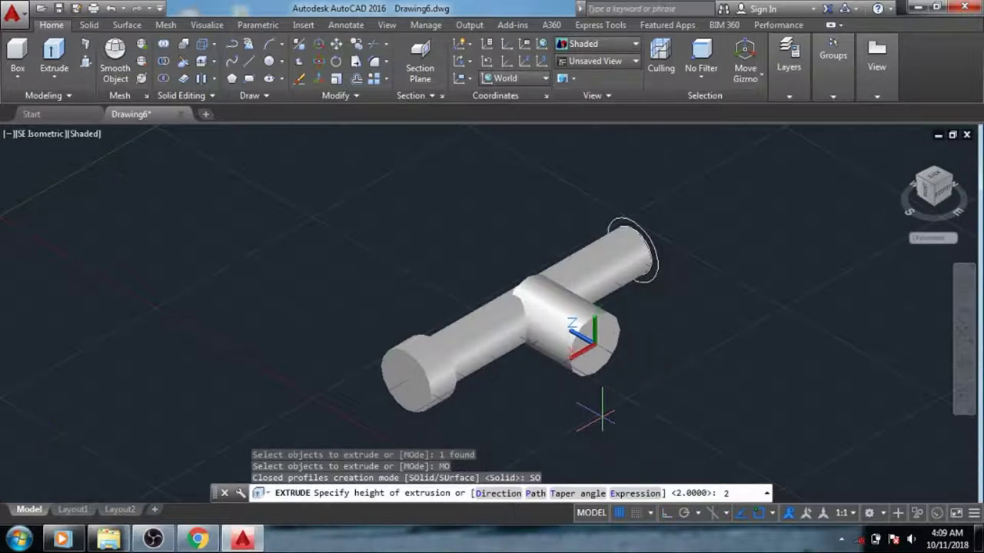
pyautogui.press('Return')
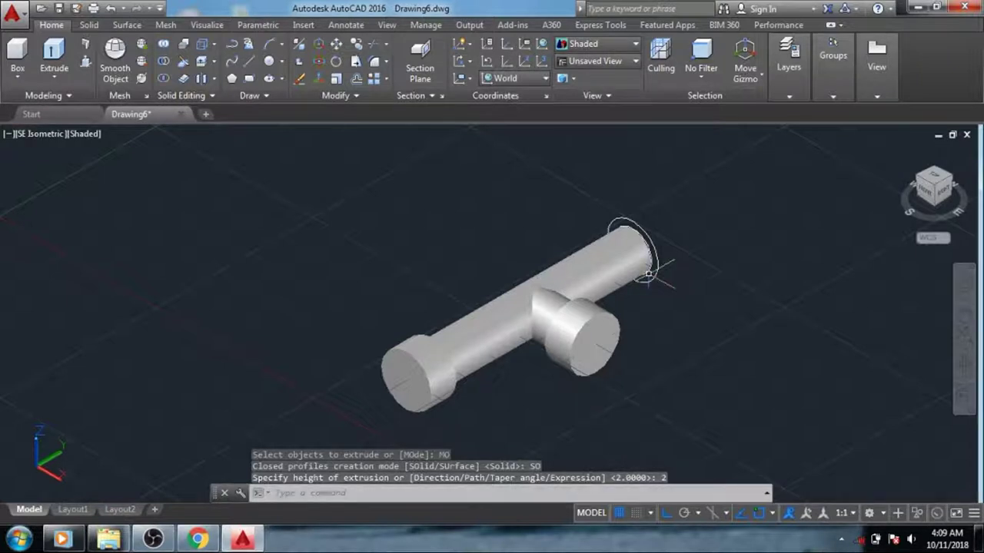
# Begin a solid extrusion of the upper-right end circle, then cancel it
pyautogui.rightClick(542, 226)
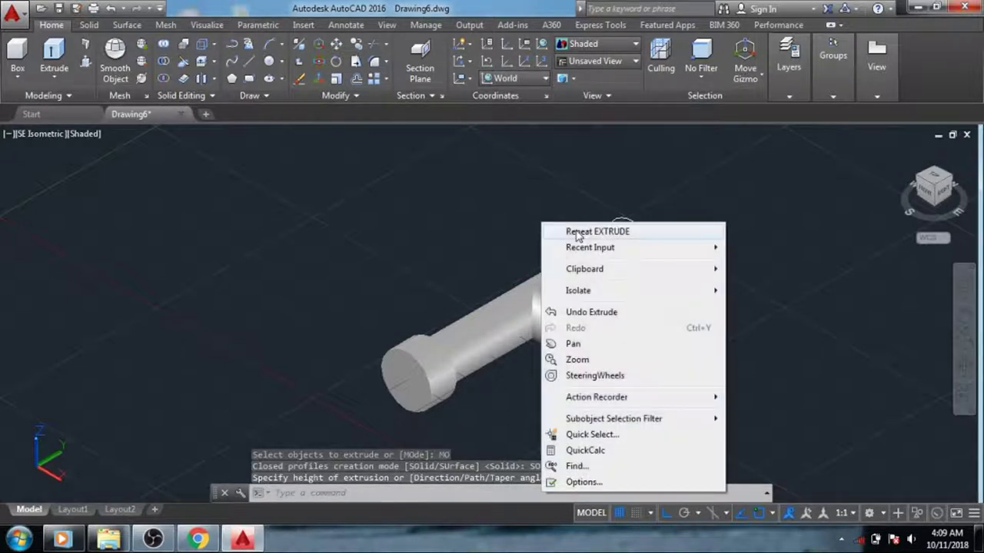
pyautogui.click(578, 232)
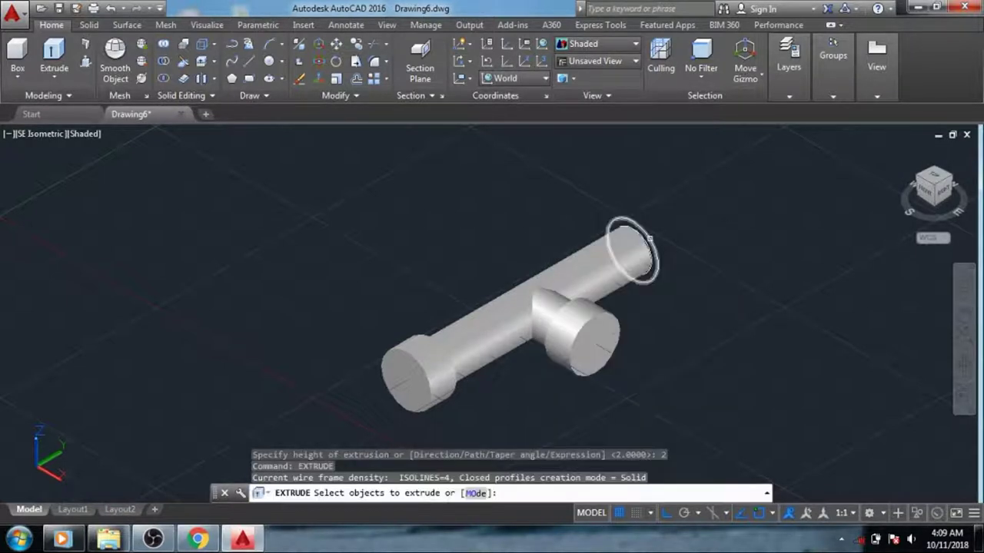
pyautogui.click(650, 239)
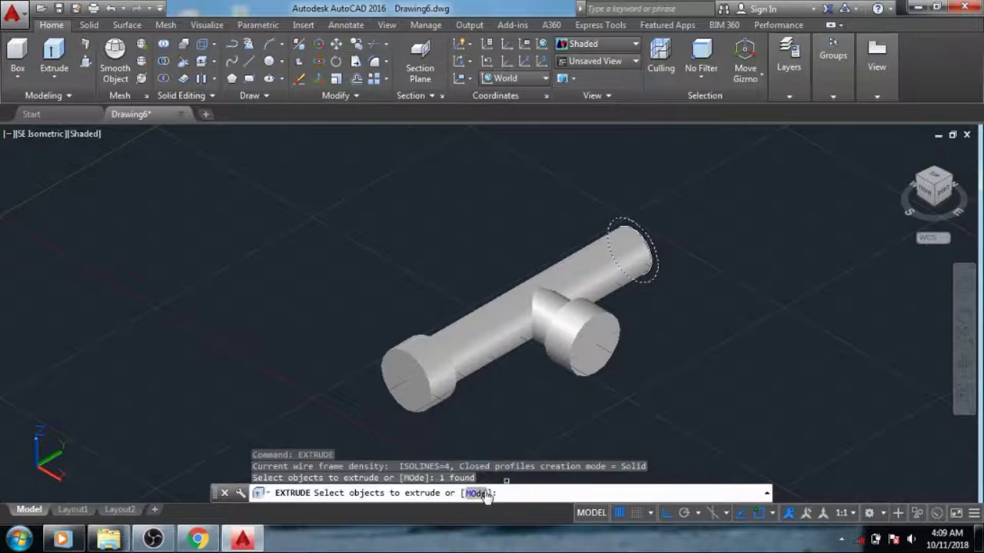
pyautogui.click(477, 493)
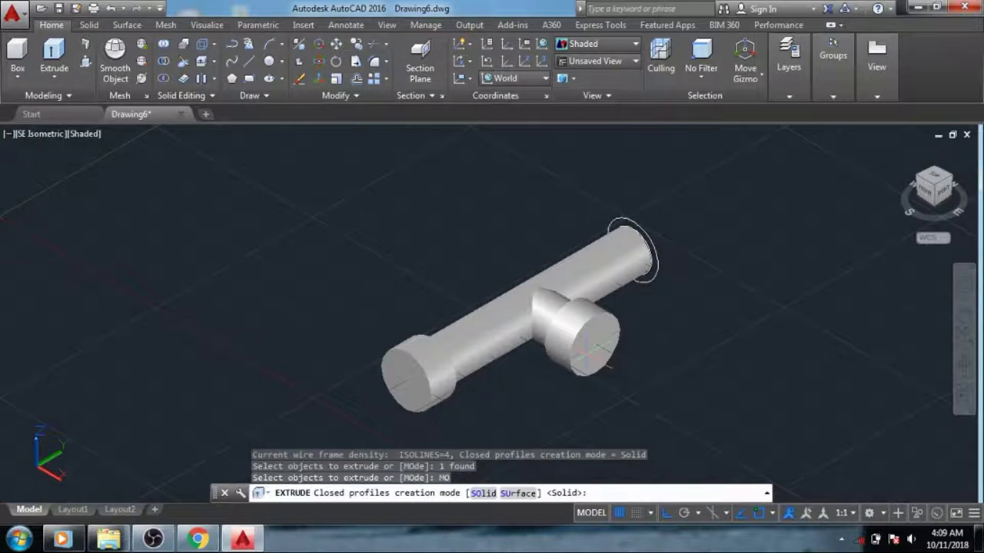
pyautogui.click(484, 494)
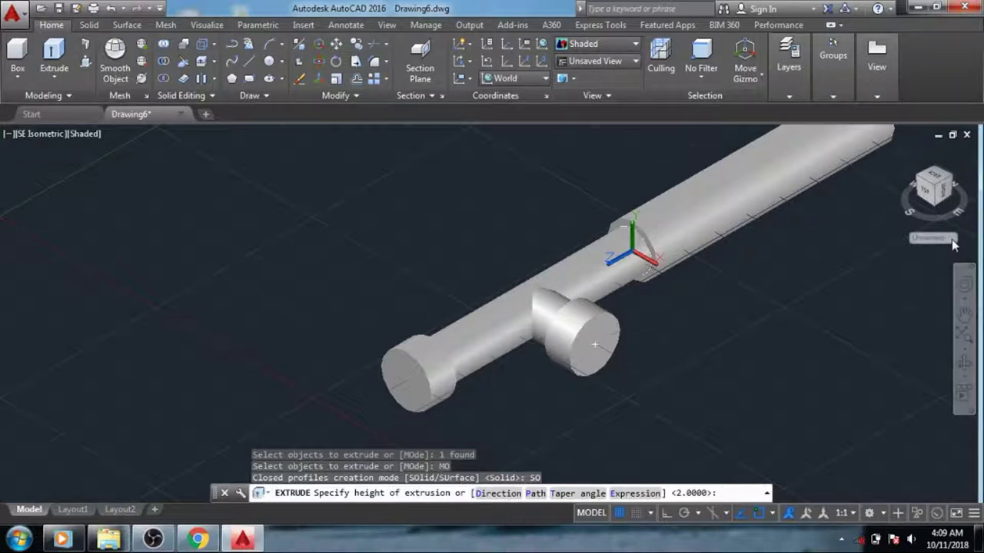
pyautogui.press('Escape')
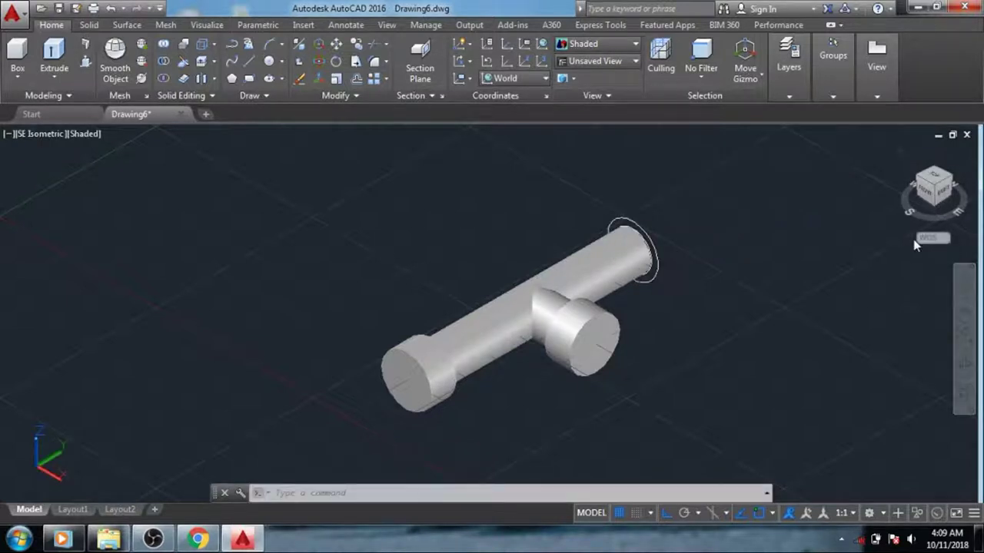
# Extrude the right pipe-end circle as a solid collar 2 units long
pyautogui.write('ext')
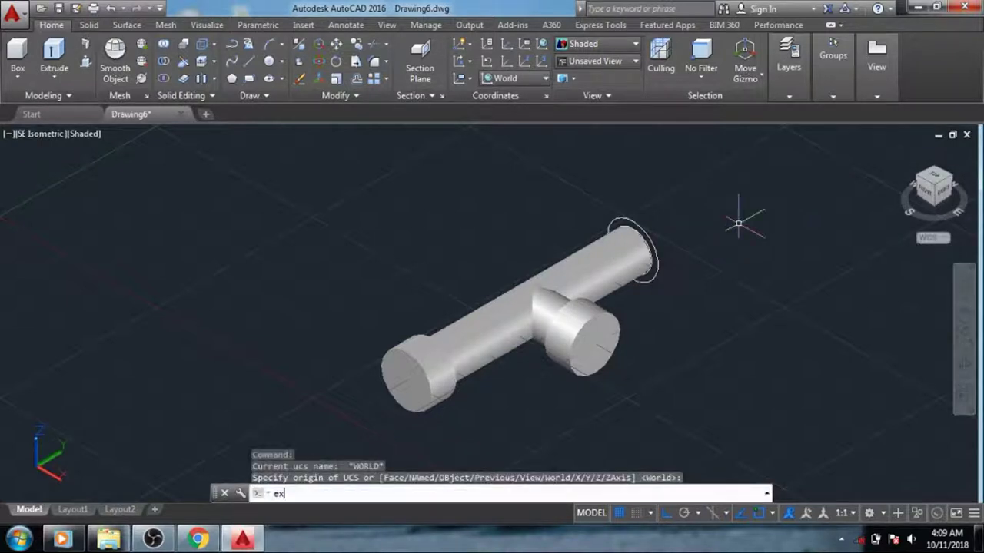
pyautogui.press('Return')
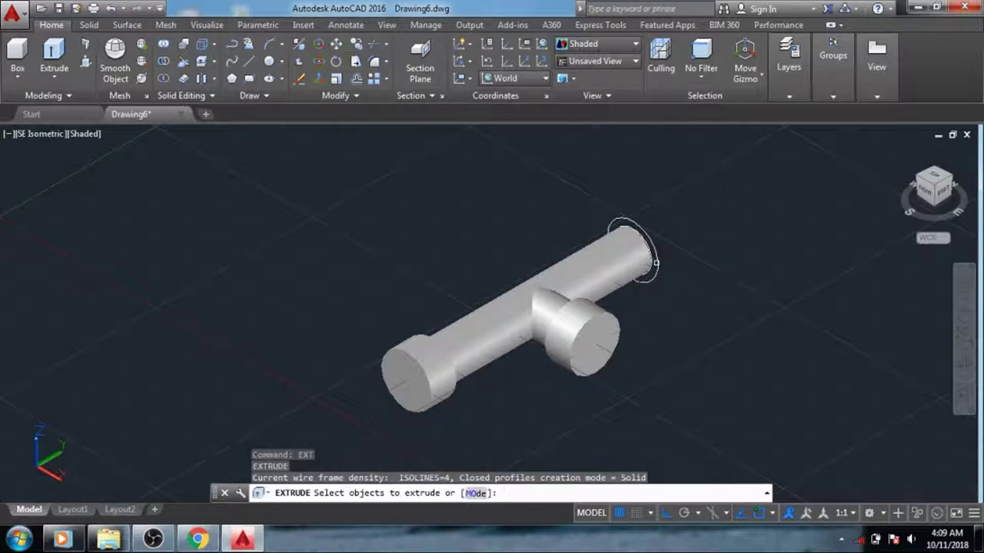
pyautogui.click(655, 263)
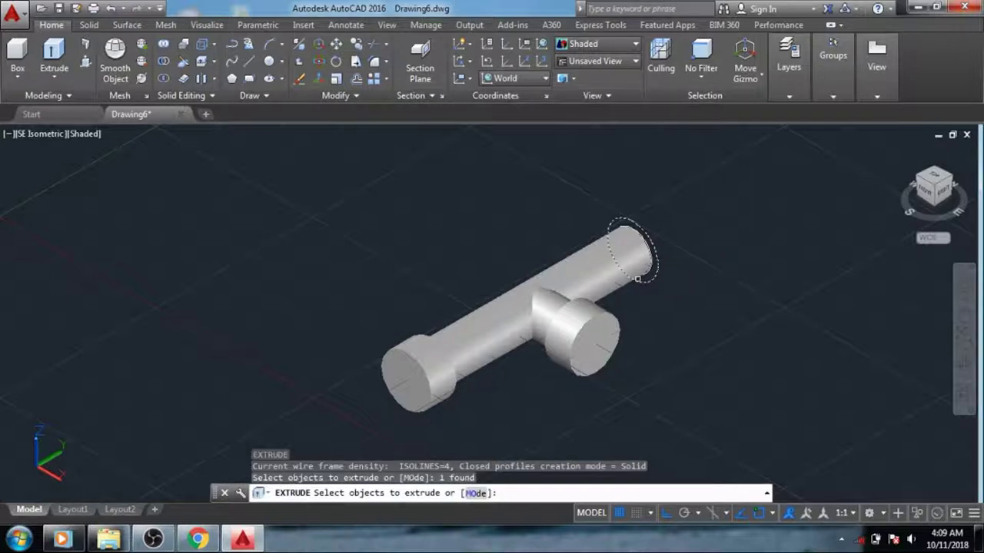
pyautogui.click(477, 492)
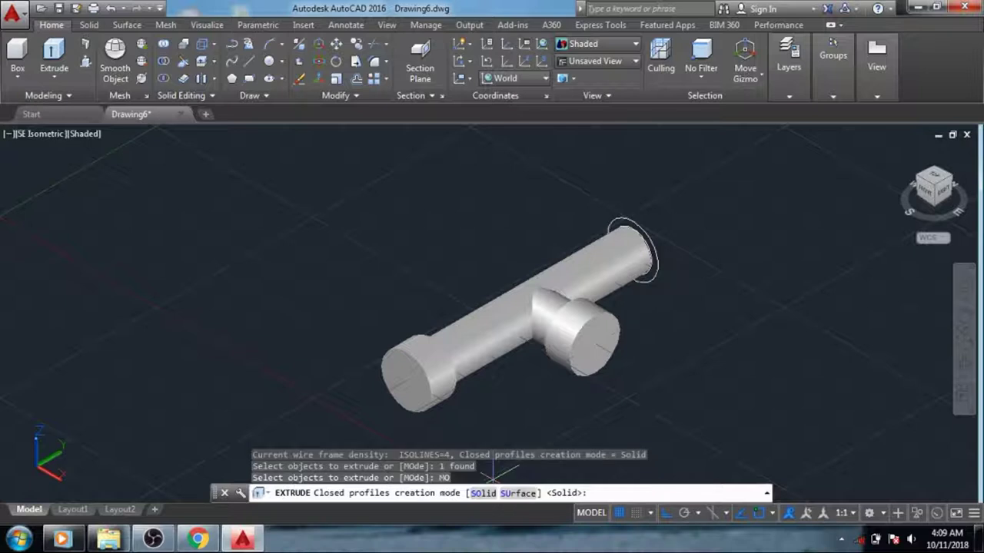
pyautogui.click(483, 493)
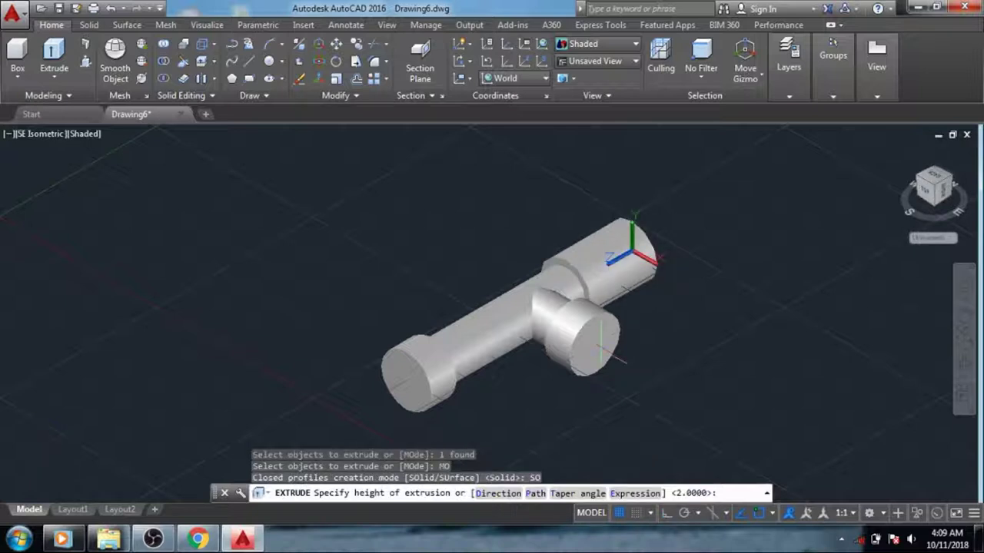
pyautogui.write('2')
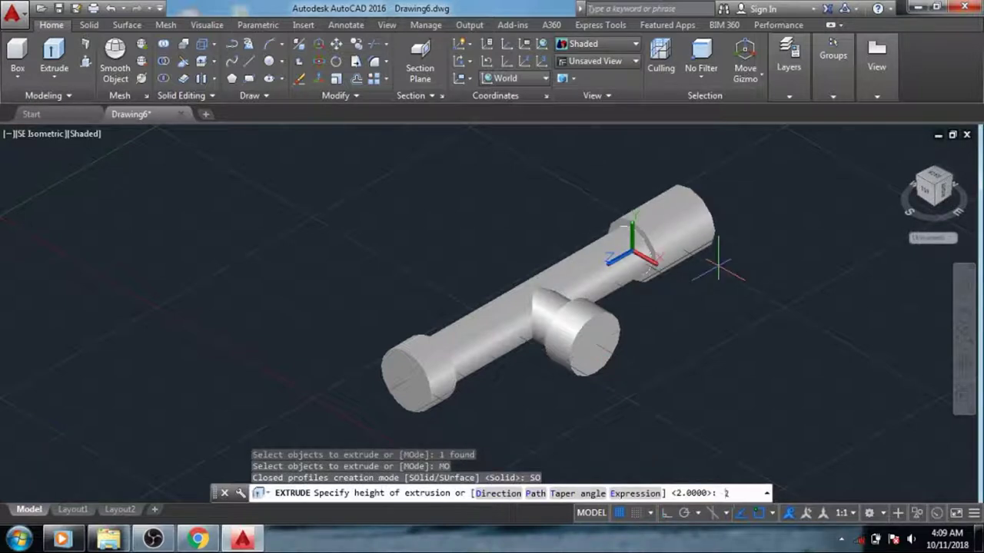
pyautogui.press('Return')
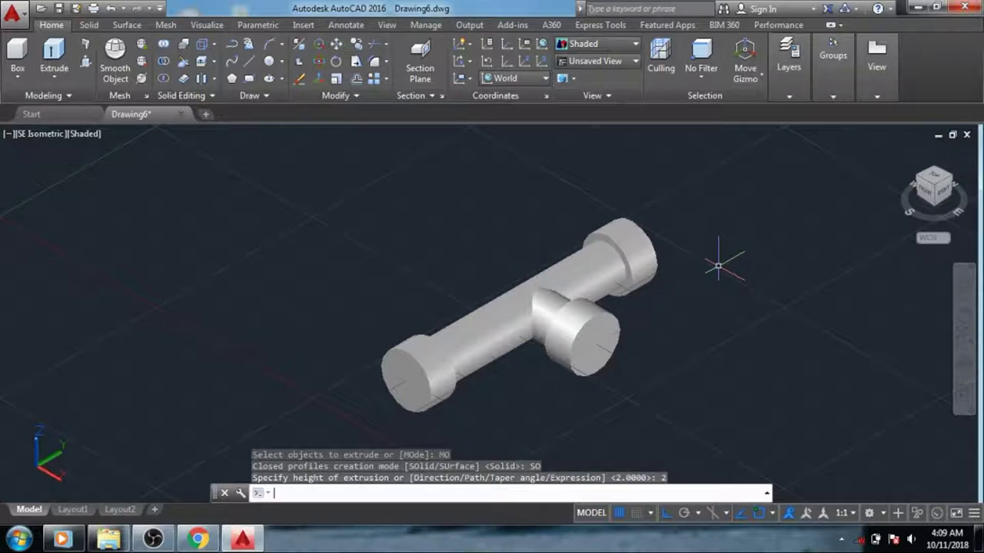
pyautogui.scroll(2, 602, 390)
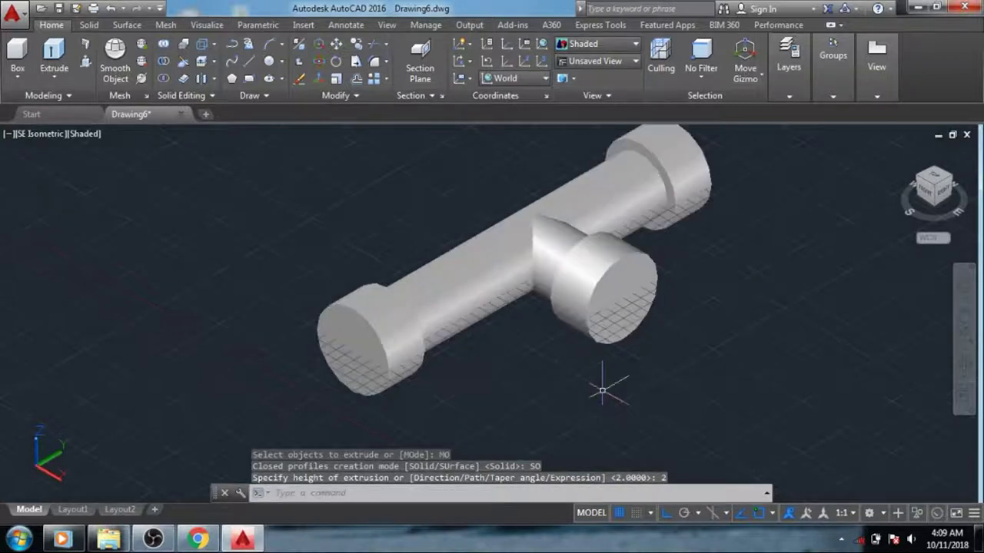
pyautogui.scroll(-2, 603, 390)
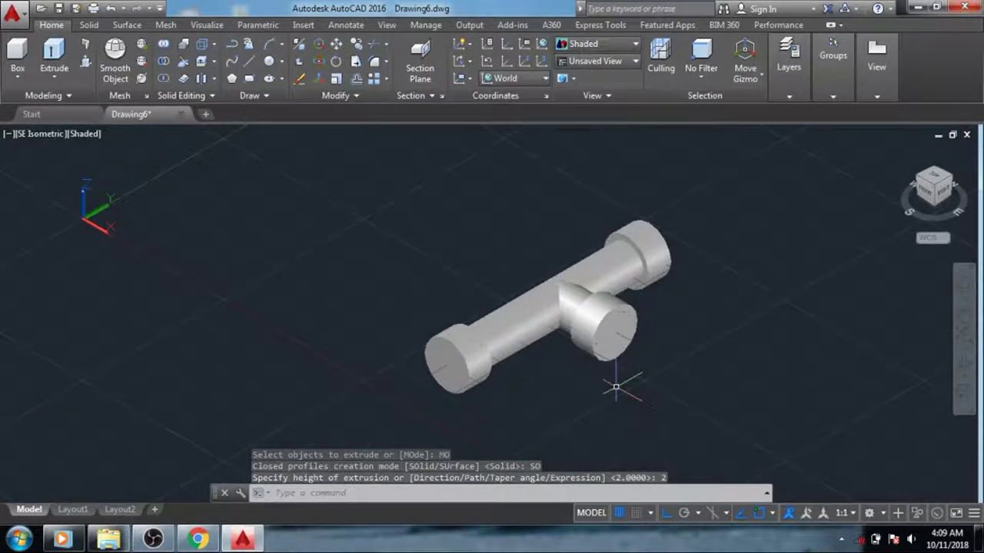
# Union all eight pipe and collar cylinders into one T-shaped solid
pyautogui.write('ni')
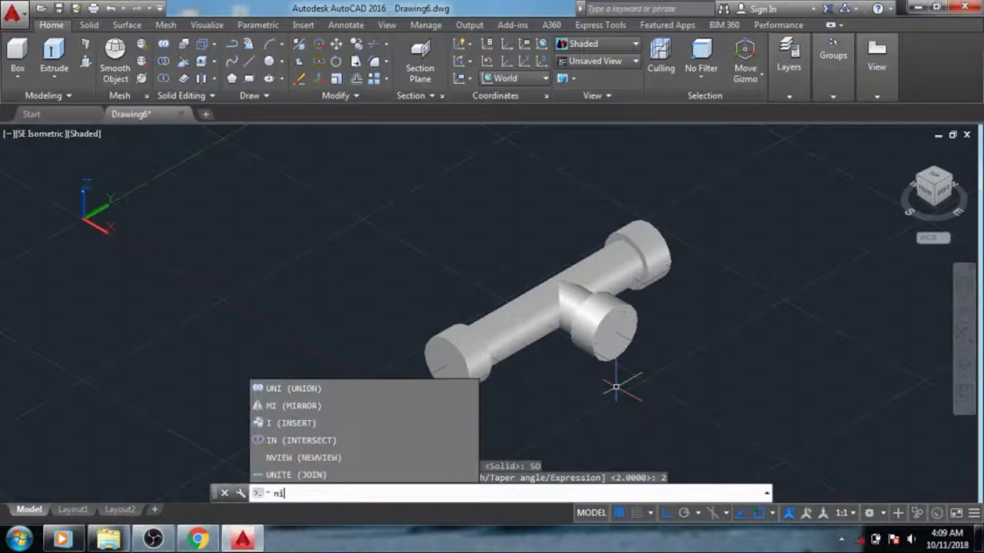
pyautogui.press('Escape')
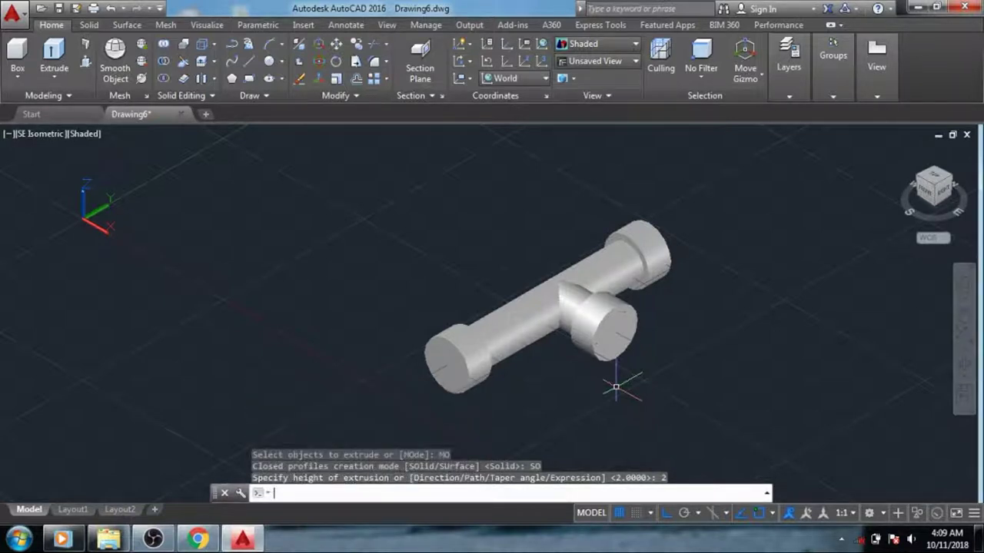
pyautogui.write('un')
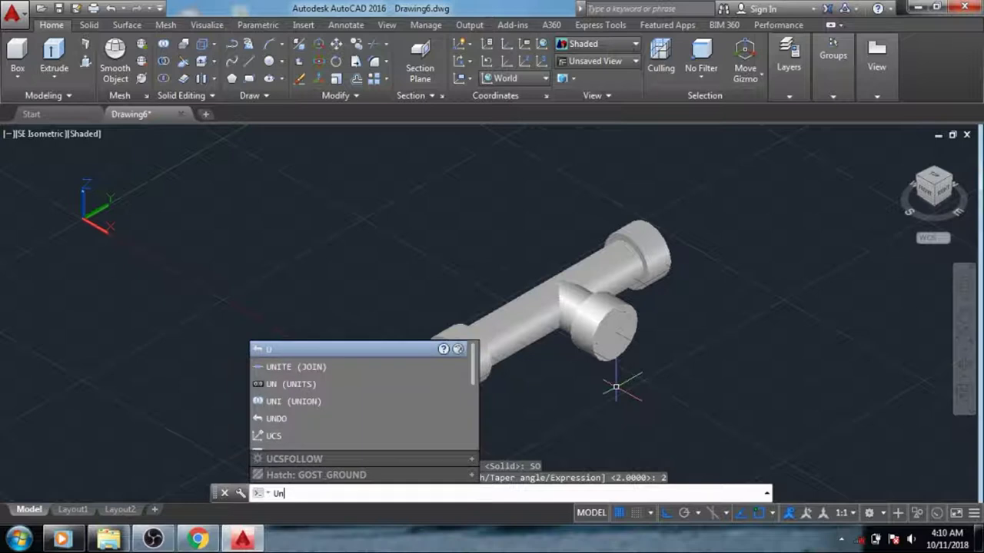
pyautogui.write('i')
pyautogui.press('Return')
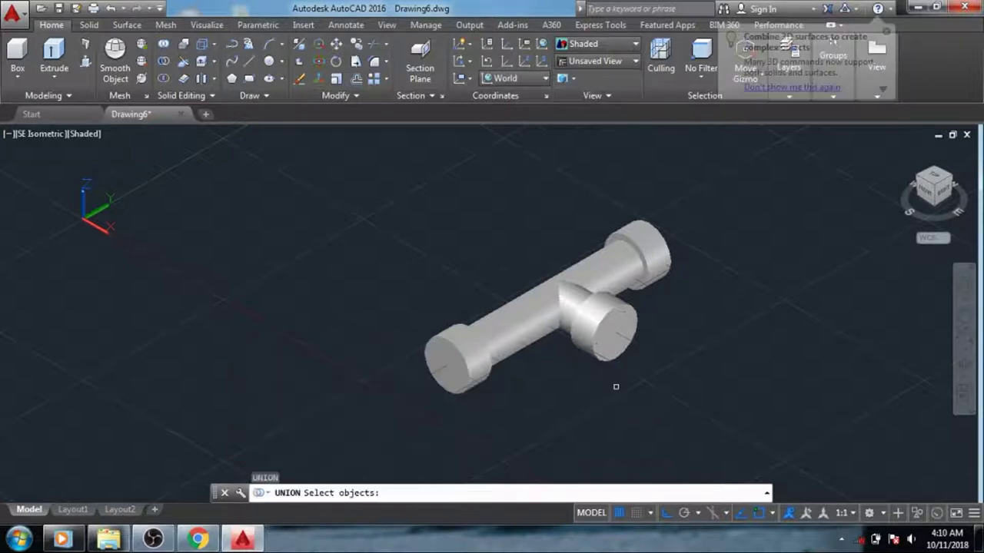
pyautogui.moveTo(367, 290)
pyautogui.mouseDown()
pyautogui.moveTo(427, 435)
pyautogui.moveTo(697, 239)
pyautogui.mouseUp()
pyautogui.press('Return')
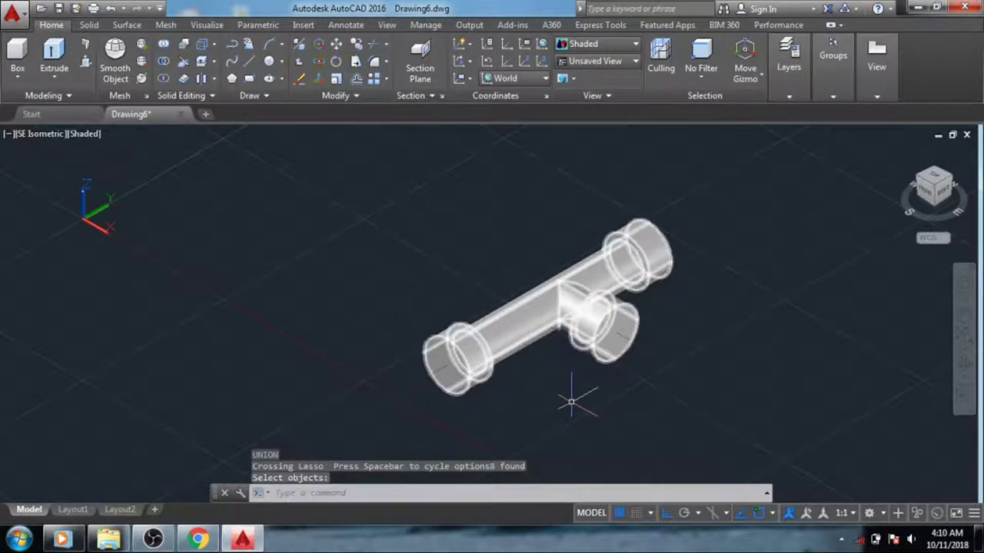
pyautogui.write('sol')
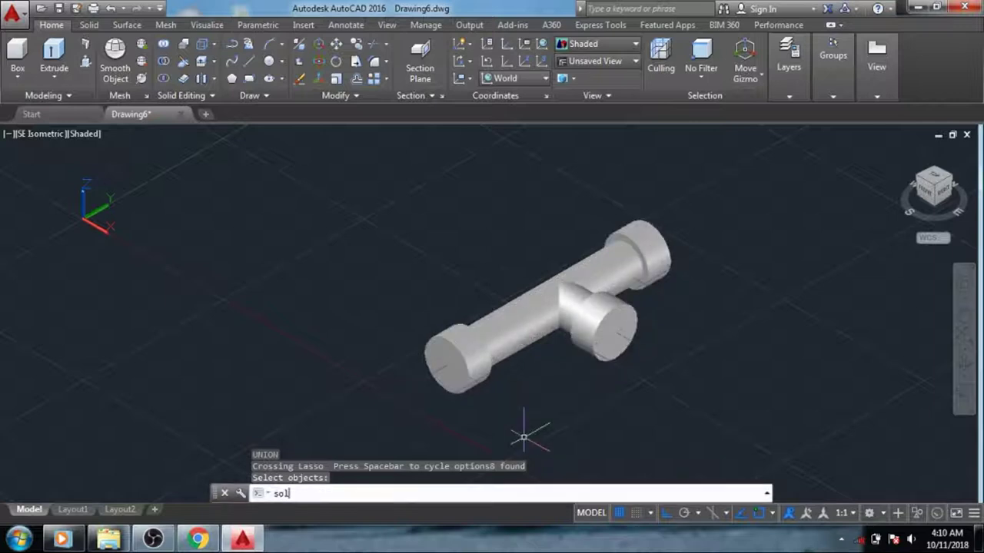
pyautogui.press('Return')
pyautogui.press('Return')
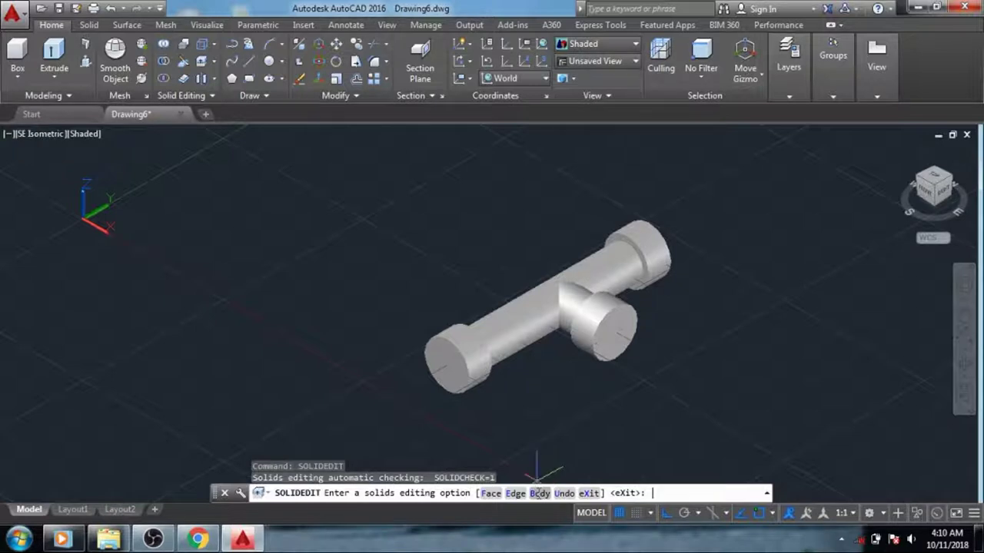
# Begin a Body Shell on the T solid, removing the left and branch end faces
pyautogui.click(538, 493)
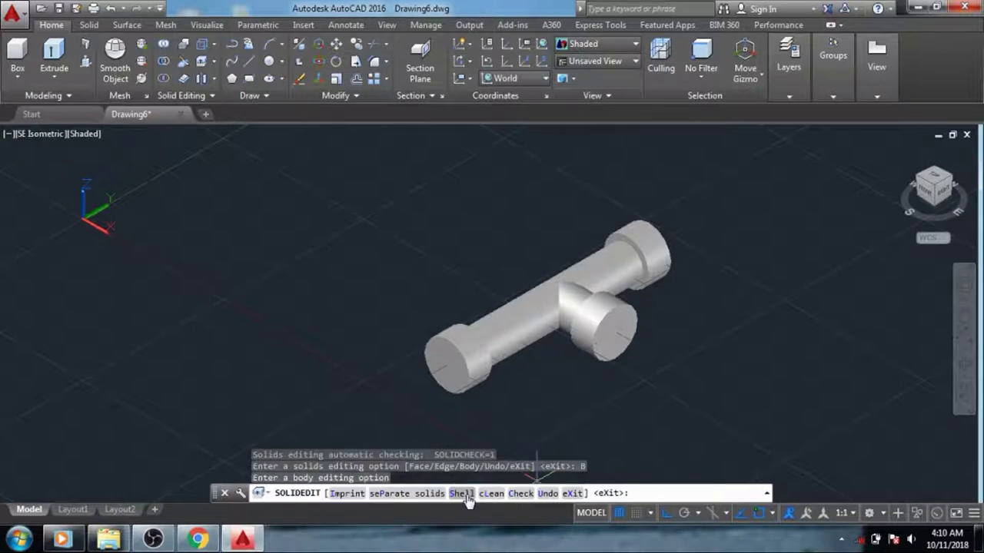
pyautogui.click(464, 494)
pyautogui.click(549, 316)
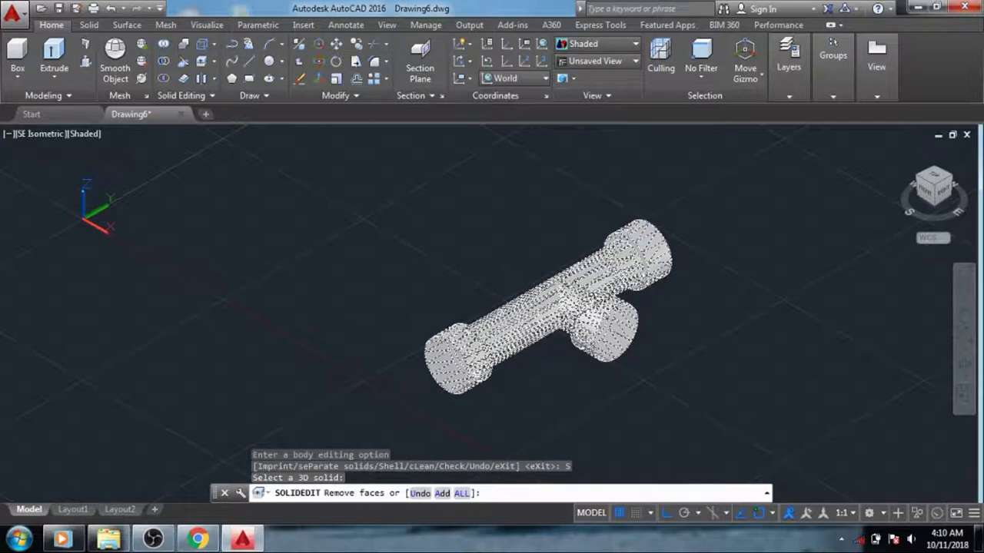
pyautogui.click(443, 358)
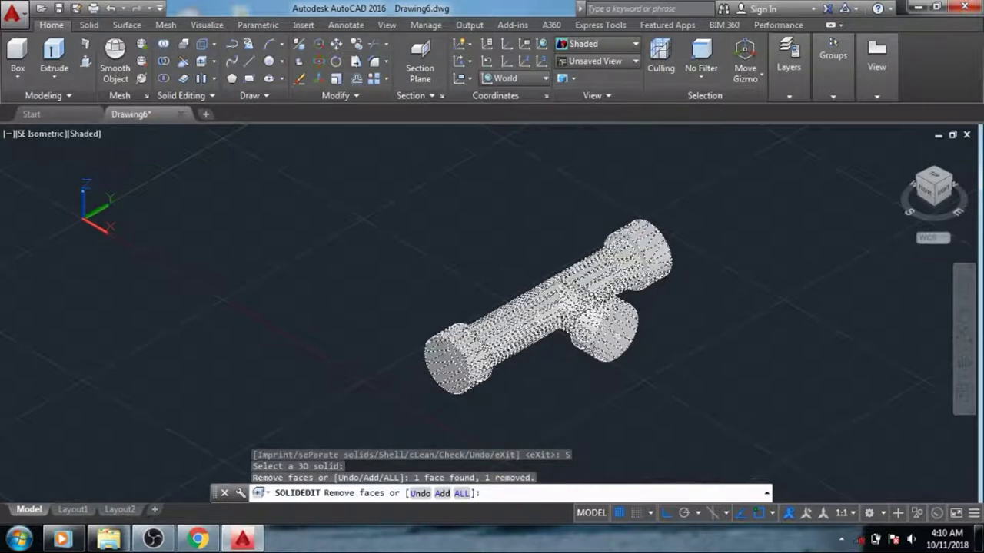
pyautogui.click(613, 331)
# Orbit to reach the right pipe end, remove that face too, and shell with offset 0.5
pyautogui.click(967, 385)
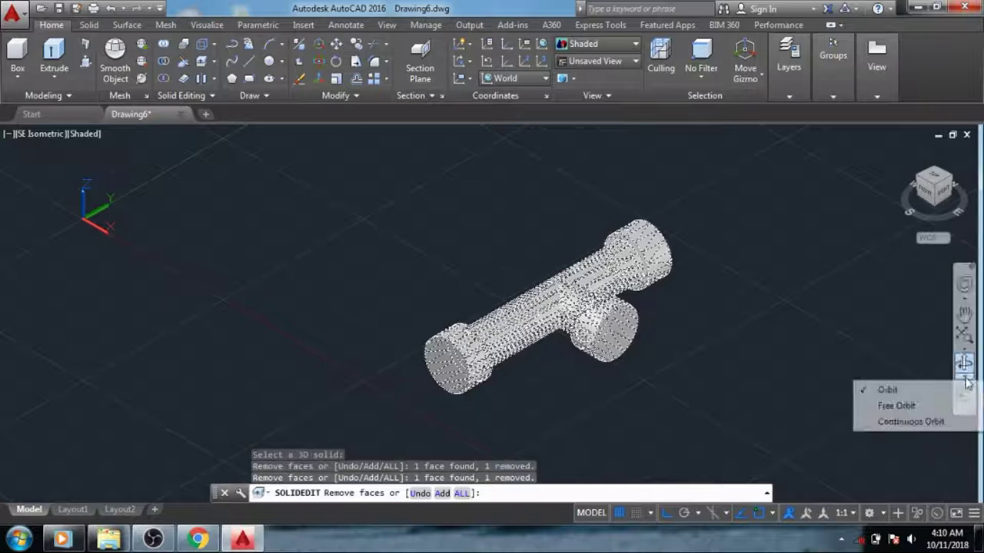
pyautogui.click(921, 405)
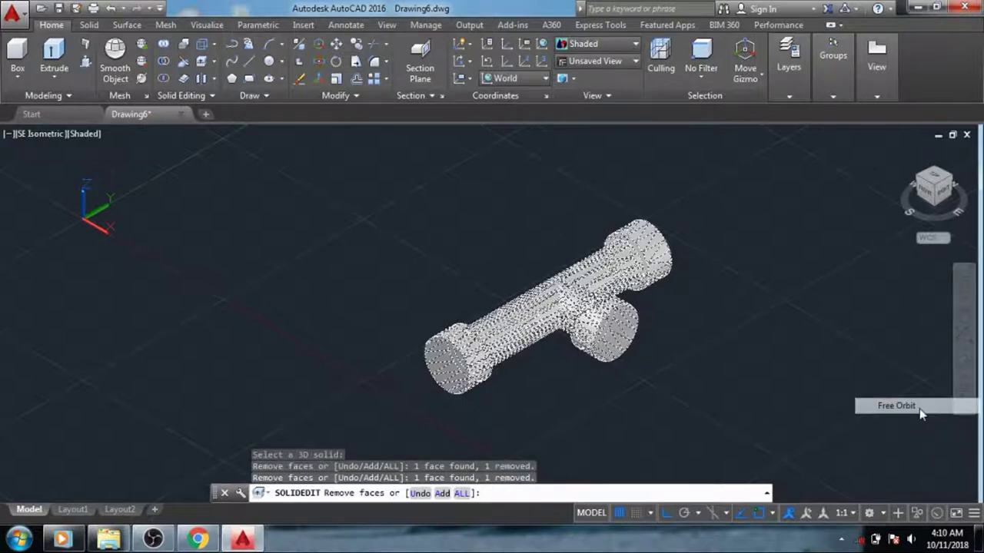
pyautogui.click(921, 406)
pyautogui.moveTo(607, 337); pyautogui.dragTo(617, 336)
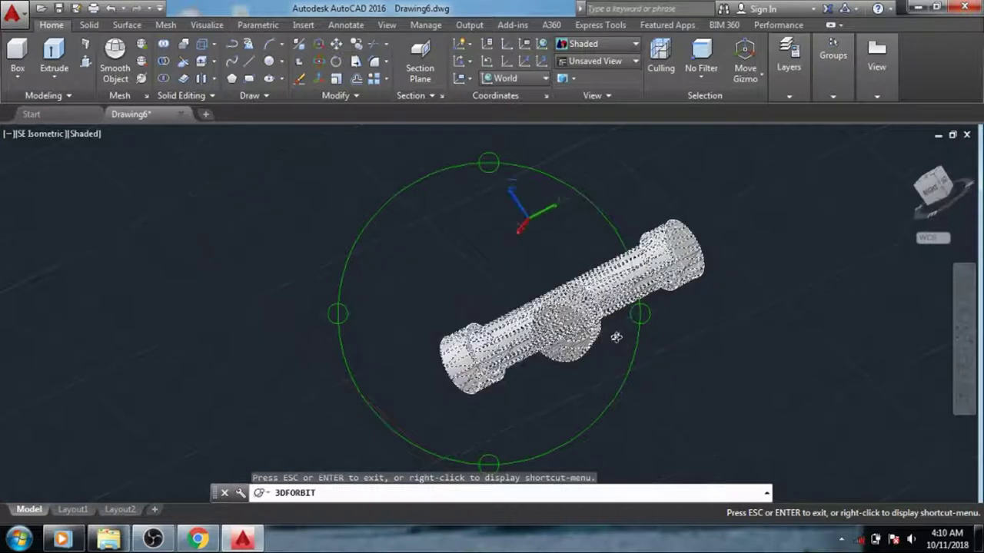
pyautogui.rightClick(782, 262)
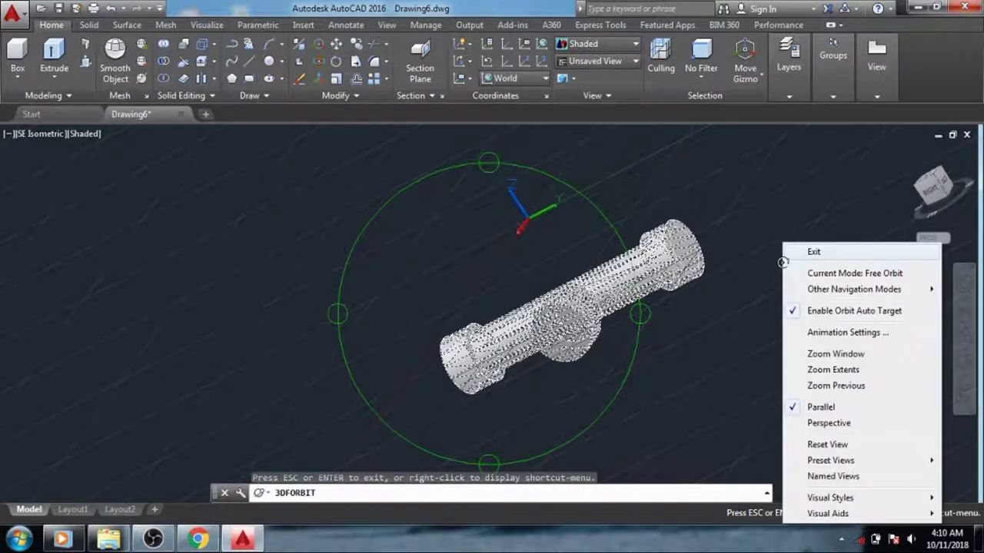
pyautogui.click(813, 251)
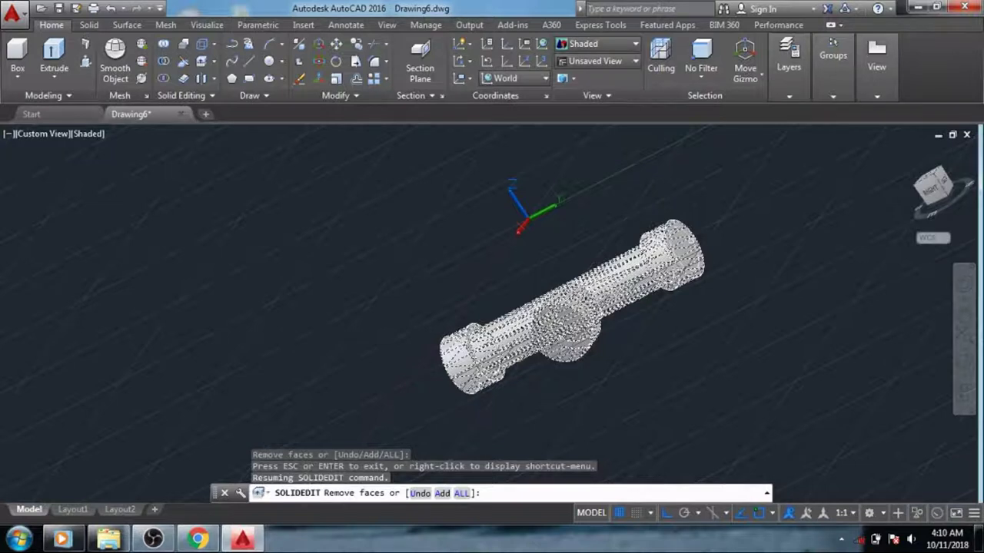
pyautogui.click(688, 252)
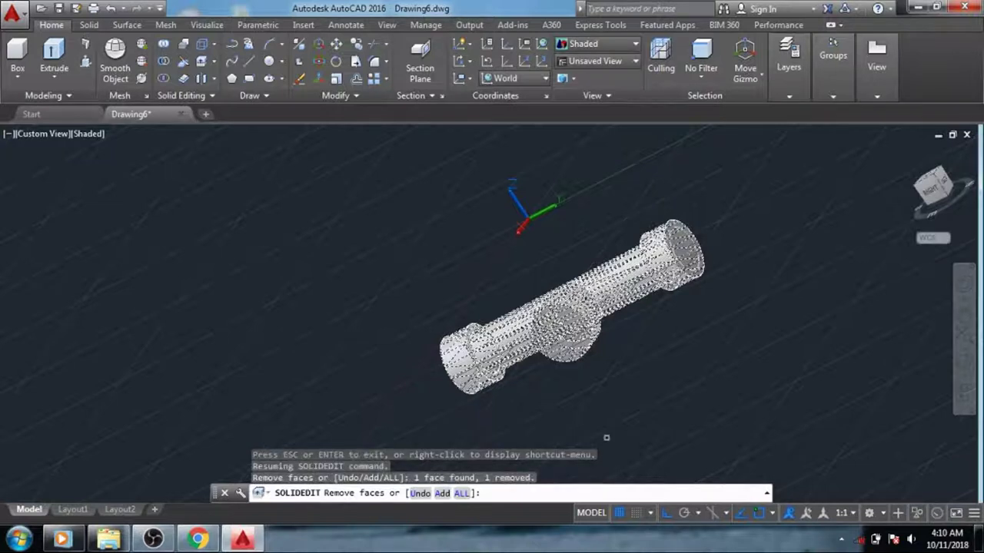
pyautogui.press('Return')
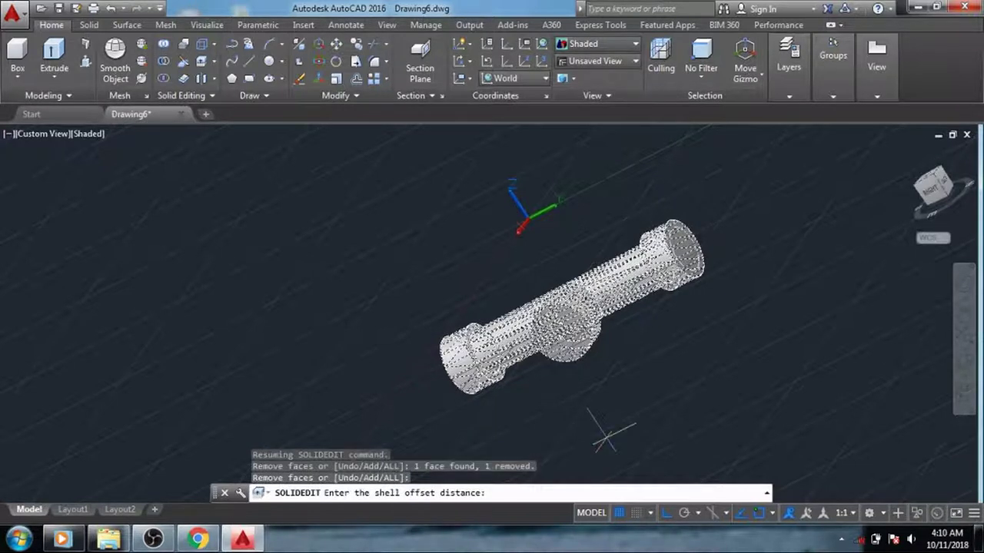
pyautogui.write('.')
pyautogui.write('5')
pyautogui.press('Return')
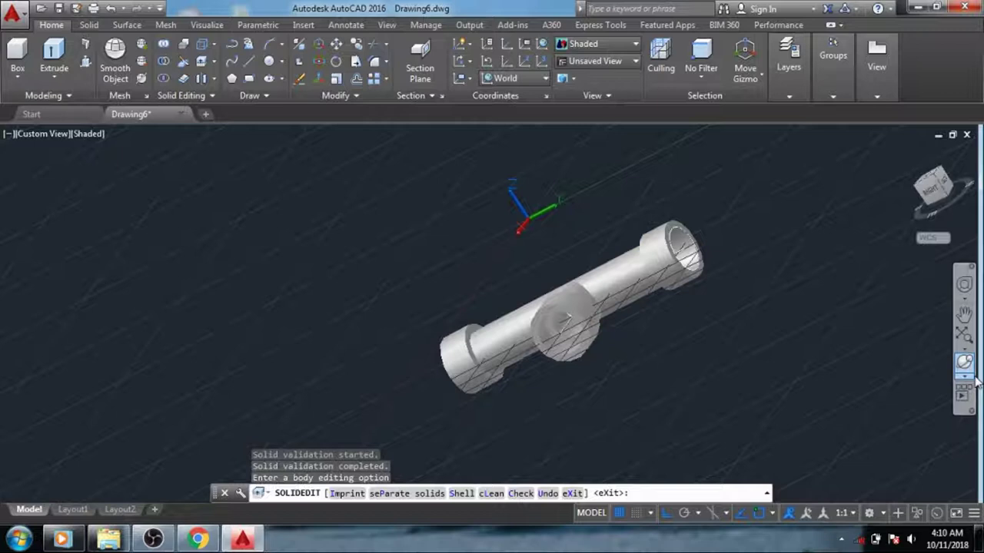
# Free-orbit the hollow fitting to view its open ends, then switch to constrained orbit
pyautogui.click(965, 374)
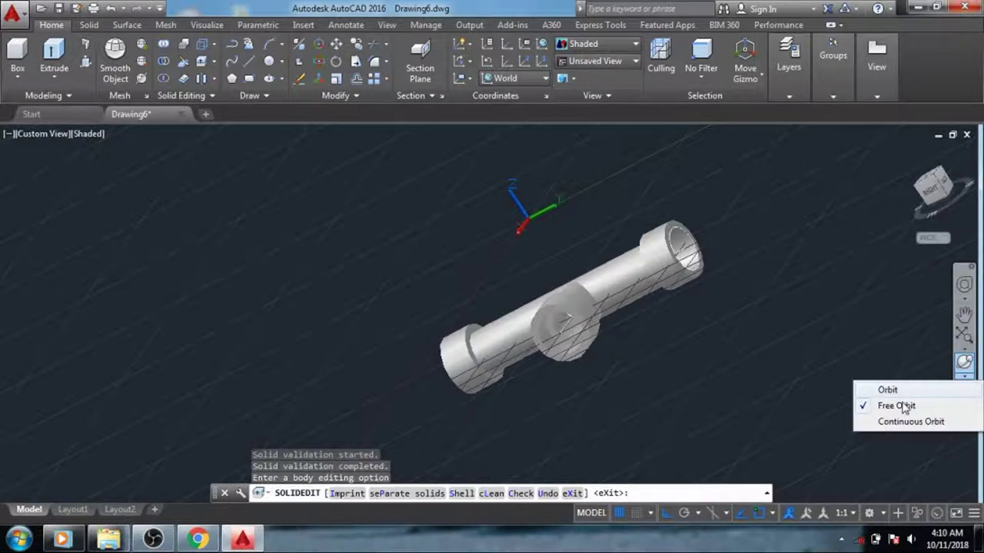
pyautogui.click(904, 408)
pyautogui.moveTo(671, 311)
pyautogui.mouseDown()
pyautogui.moveTo(604, 397)
pyautogui.moveTo(628, 330)
pyautogui.moveTo(703, 277)
pyautogui.mouseUp()
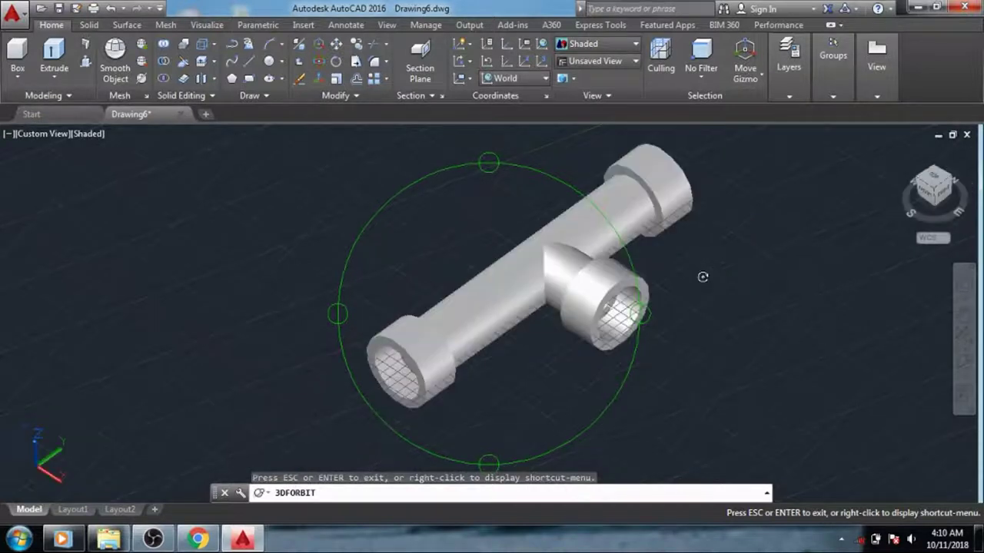
pyautogui.moveTo(603, 311)
pyautogui.mouseDown()
pyautogui.moveTo(595, 298)
pyautogui.moveTo(483, 288)
pyautogui.moveTo(471, 297)
pyautogui.mouseUp()
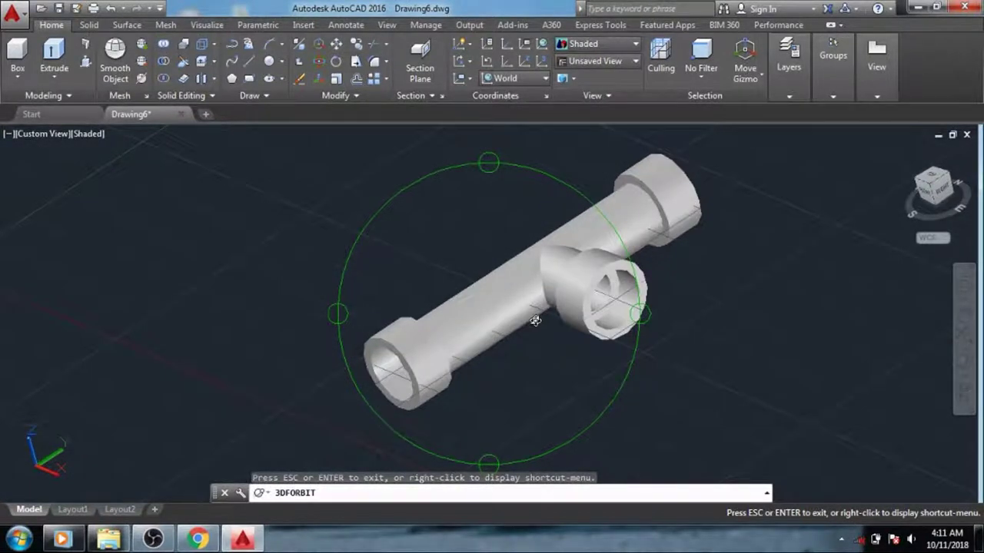
pyautogui.click(964, 376)
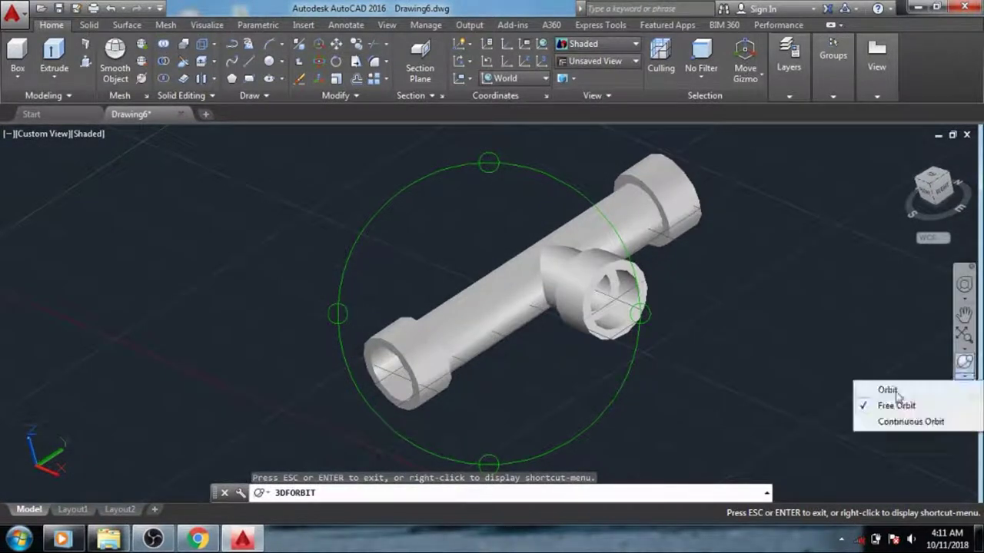
pyautogui.click(888, 390)
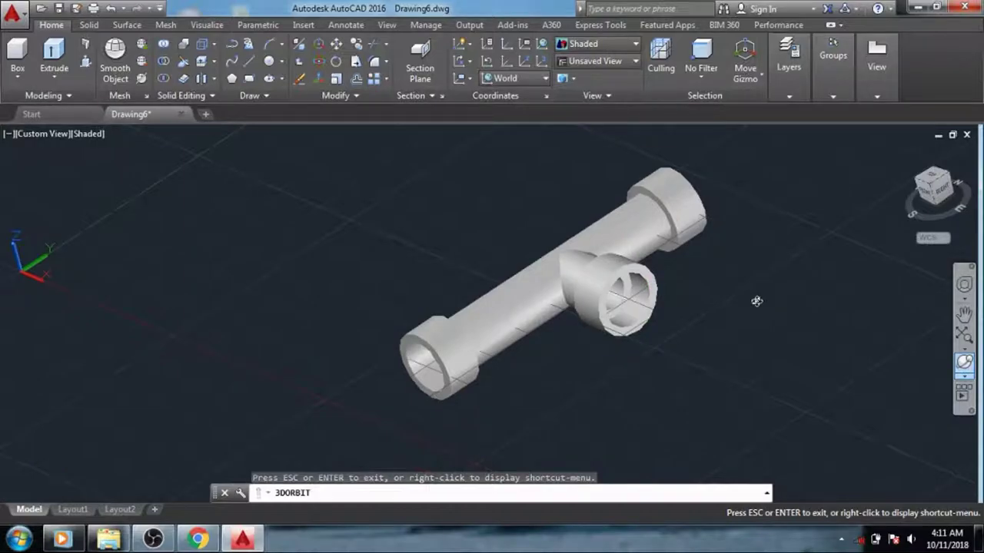